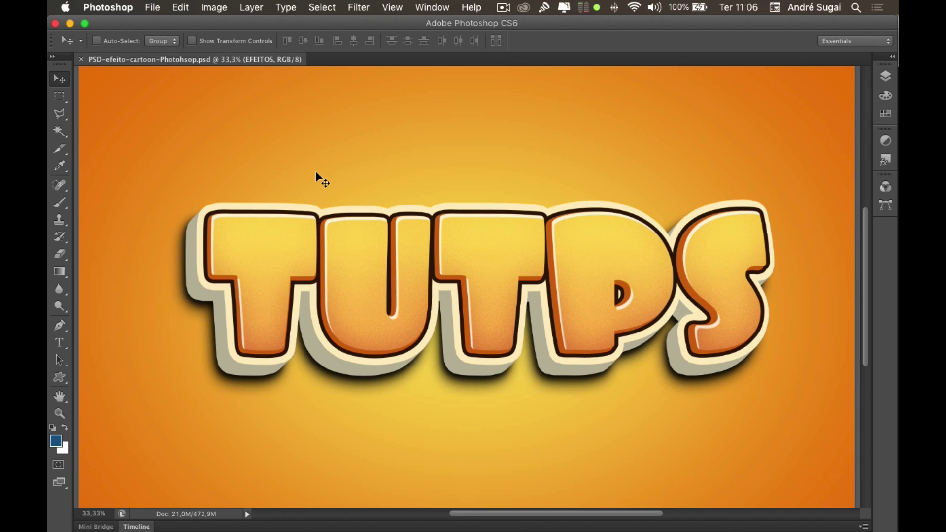
- Show the Layers panel with SEU TEXTO, EFEITOS and FUNDO via Window > Layers
{"action": "left_click", "coordinate": [152, 6]}
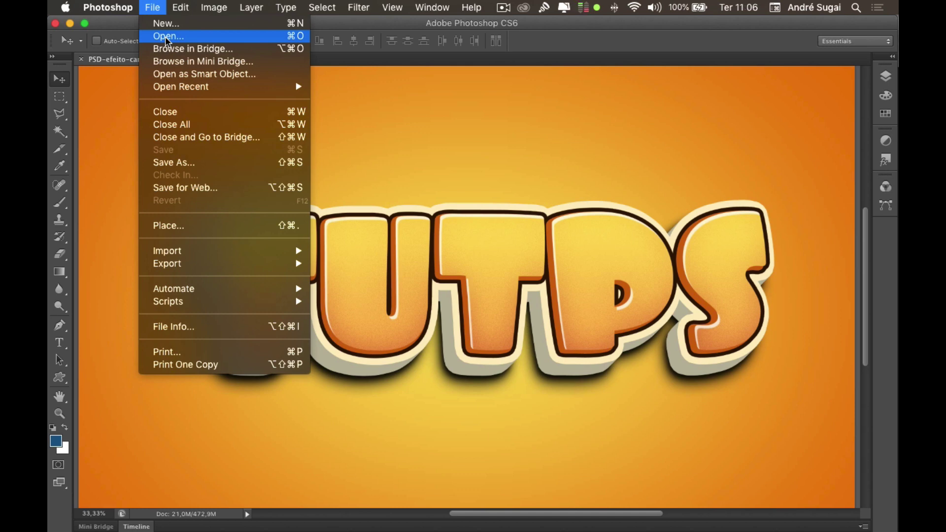
{"action": "left_click", "coordinate": [324, 24]}
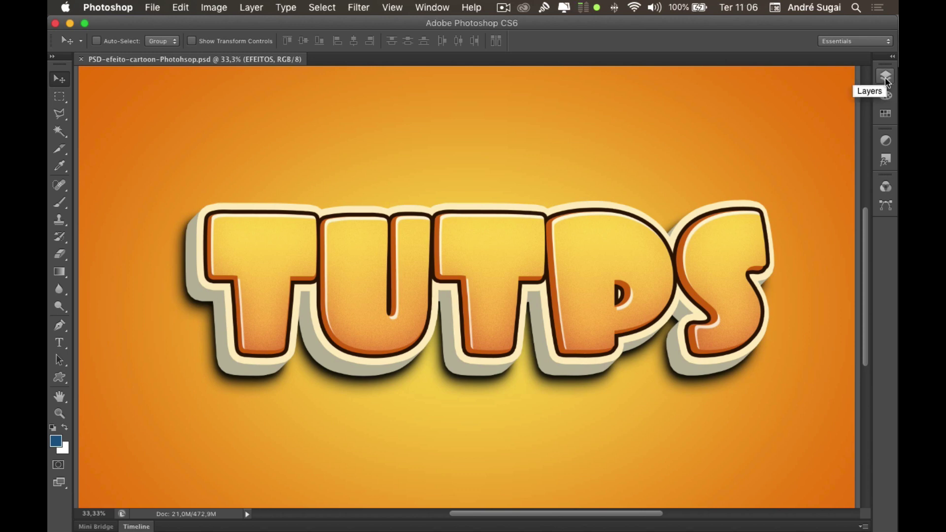
{"action": "left_click", "coordinate": [432, 6]}
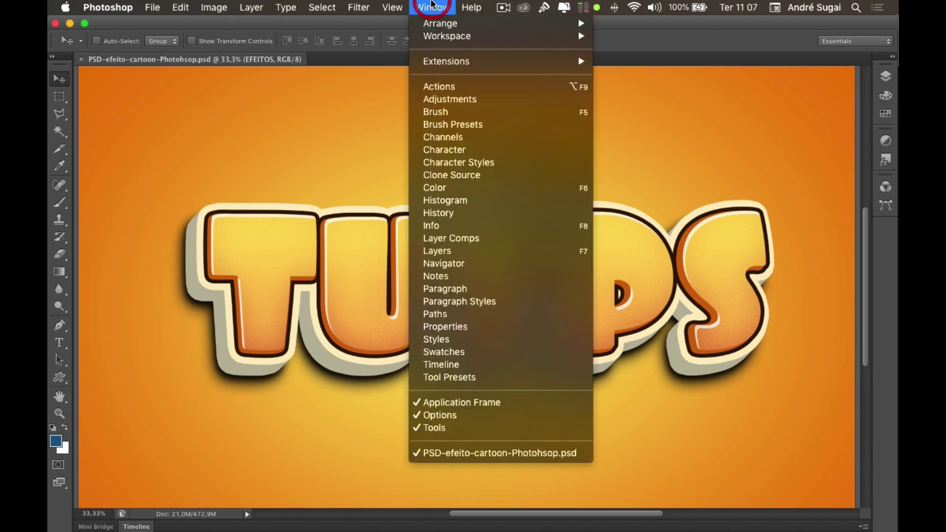
{"action": "left_click", "coordinate": [449, 251]}
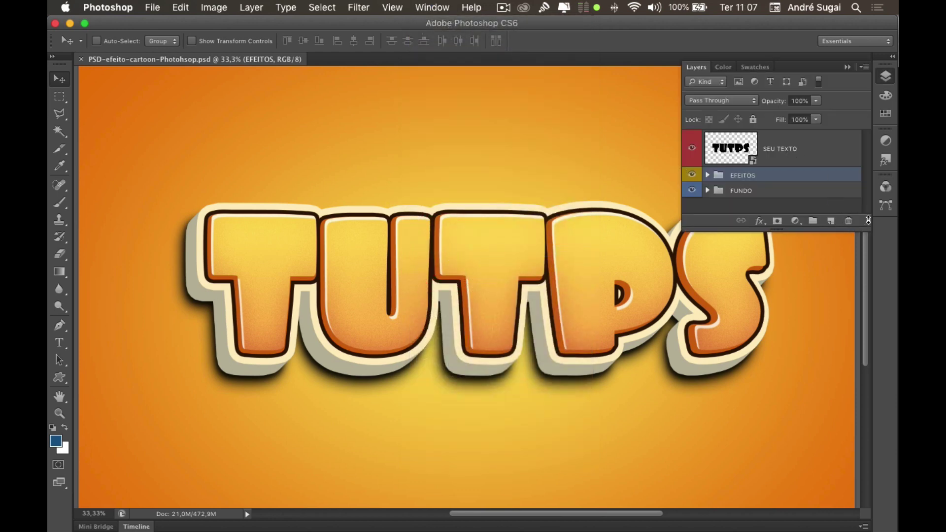
- Lengthen the Layers panel and acknowledge the SEU TEXTO smart-object save notice
{"action": "left_click_drag", "start_coordinate": [864, 222], "coordinate": [864, 310]}
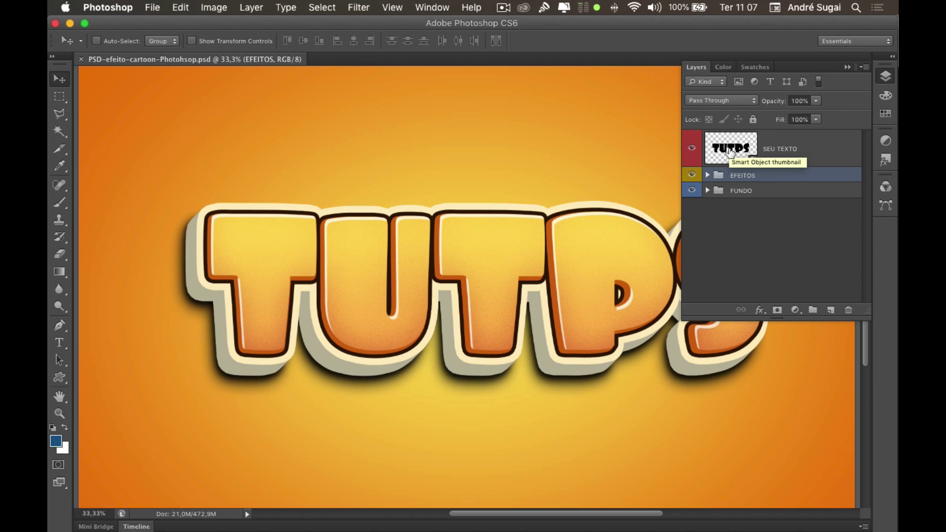
{"action": "double_click", "coordinate": [731, 151]}
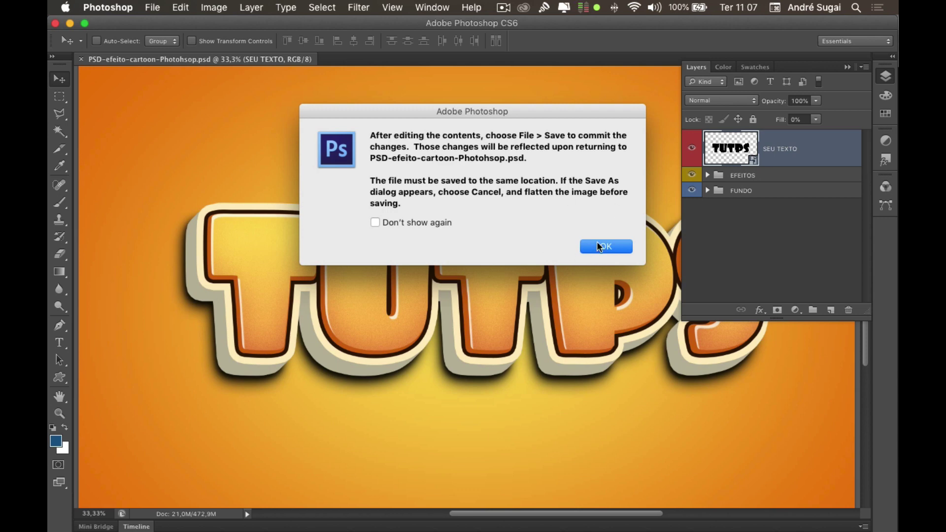
{"action": "left_click", "coordinate": [607, 247]}
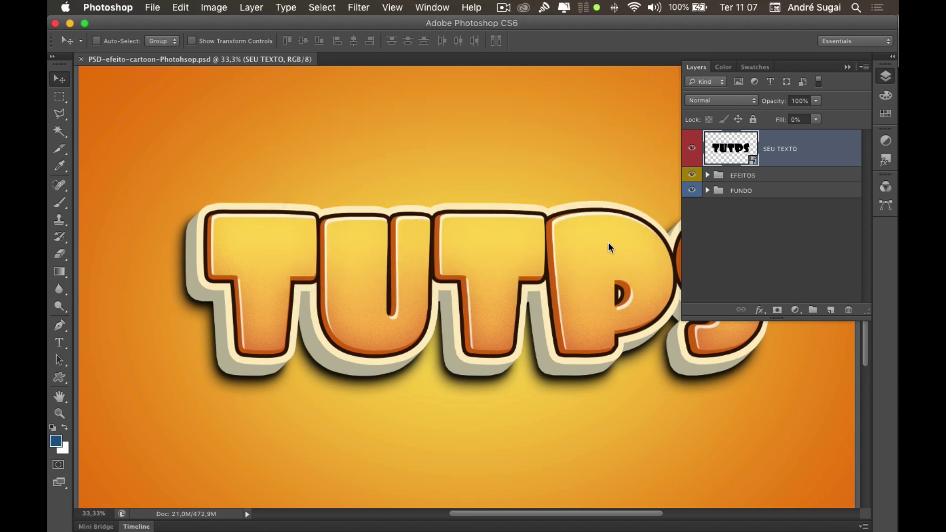
- Inside the SEU TEXTO smart object, delete 'TUT' so the text reads PS, and commit
{"action": "double_click", "coordinate": [728, 153]}
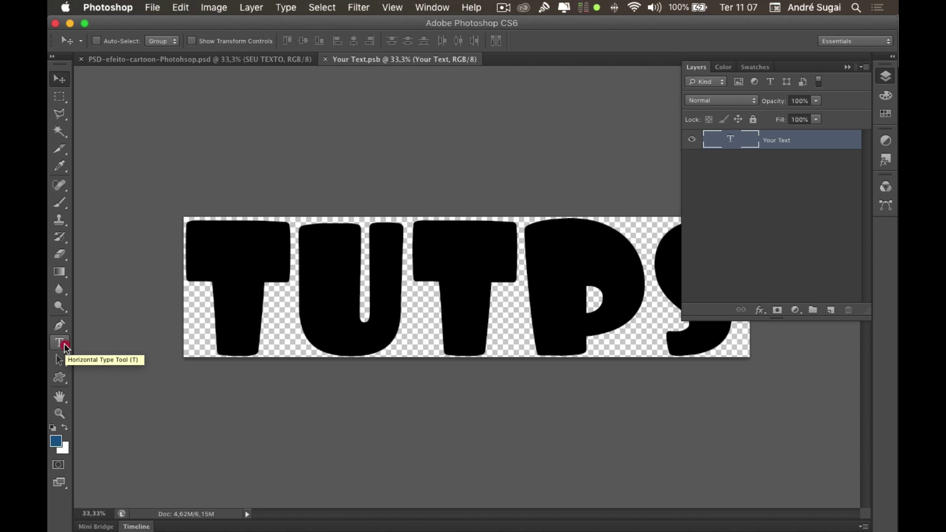
{"action": "left_click", "coordinate": [64, 344]}
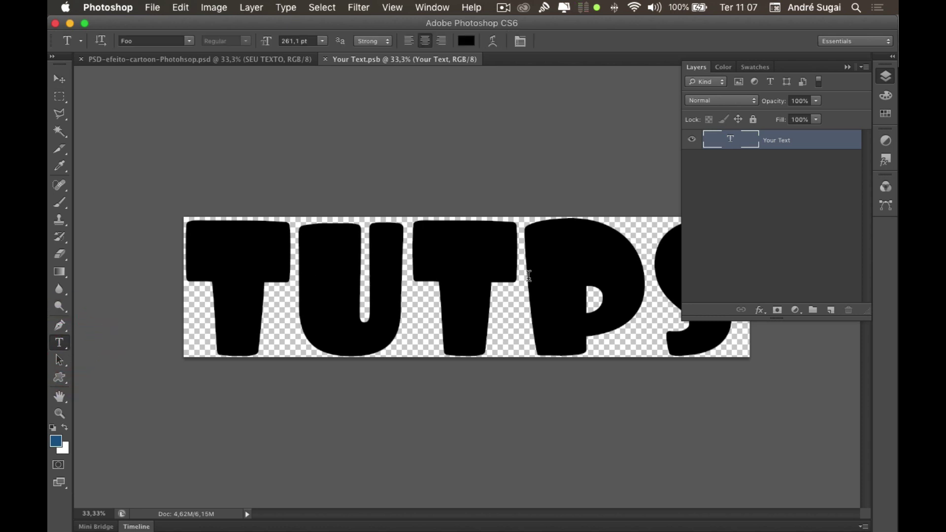
{"action": "left_click_drag", "start_coordinate": [224, 291], "coordinate": [211, 292]}
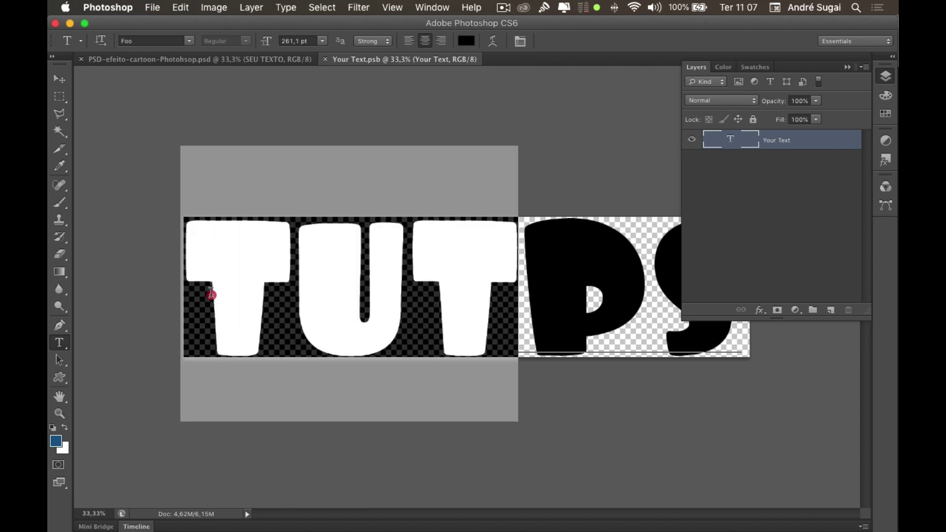
{"action": "key", "text": "BackSpace"}
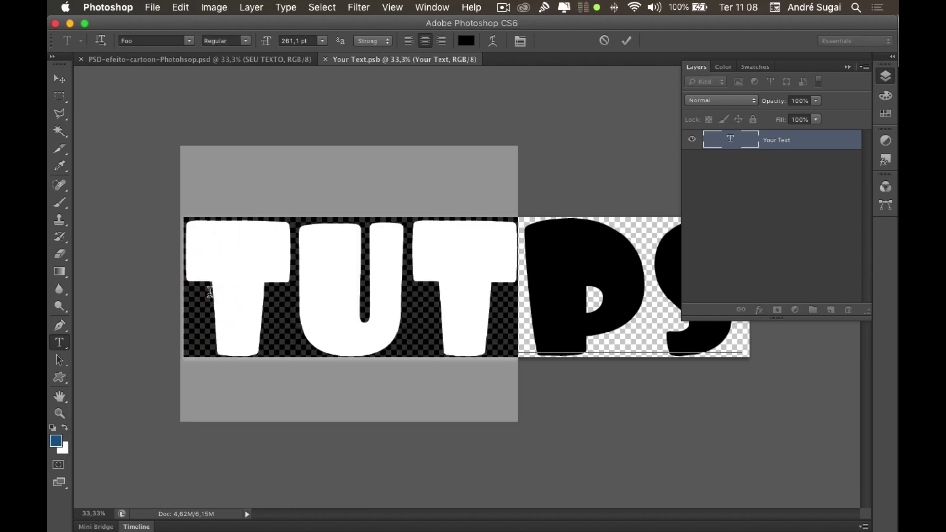
{"action": "key", "text": "super"}
{"action": "key", "text": "super+Return"}
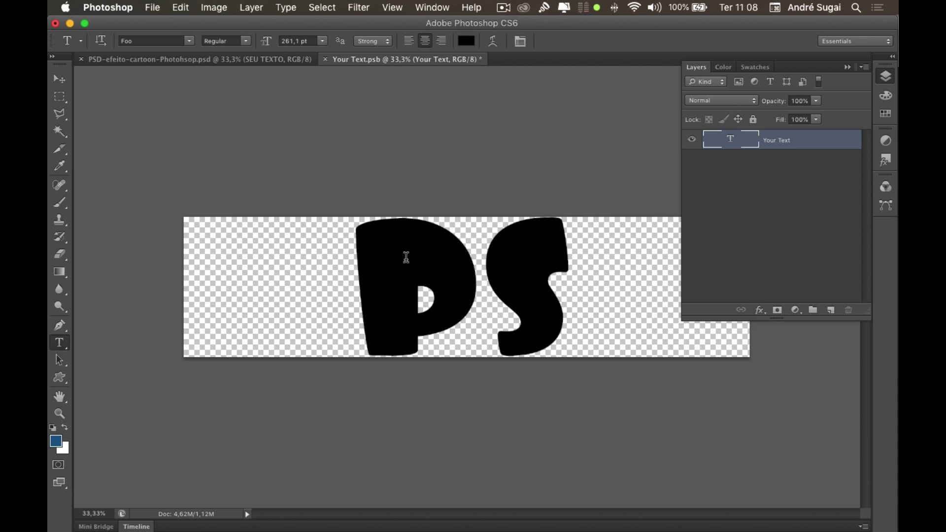
- Free-transform the PS text proportionally to about 92% and commit the resize
{"action": "left_click", "coordinate": [63, 83]}
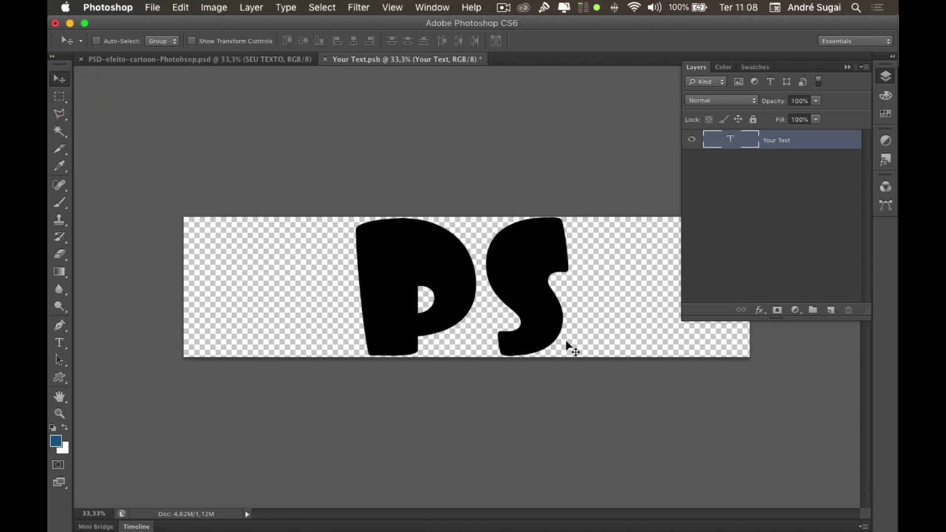
{"action": "key", "text": "super"}
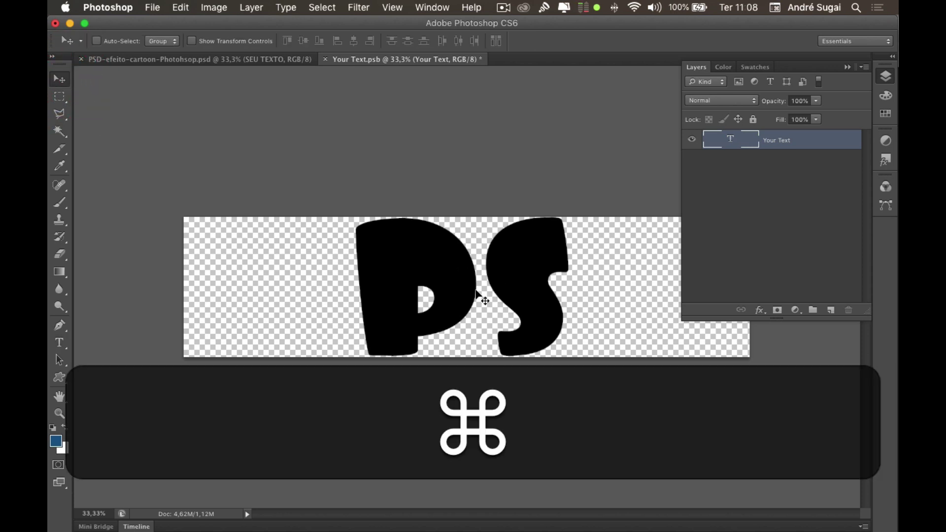
{"action": "key", "text": "super+t"}
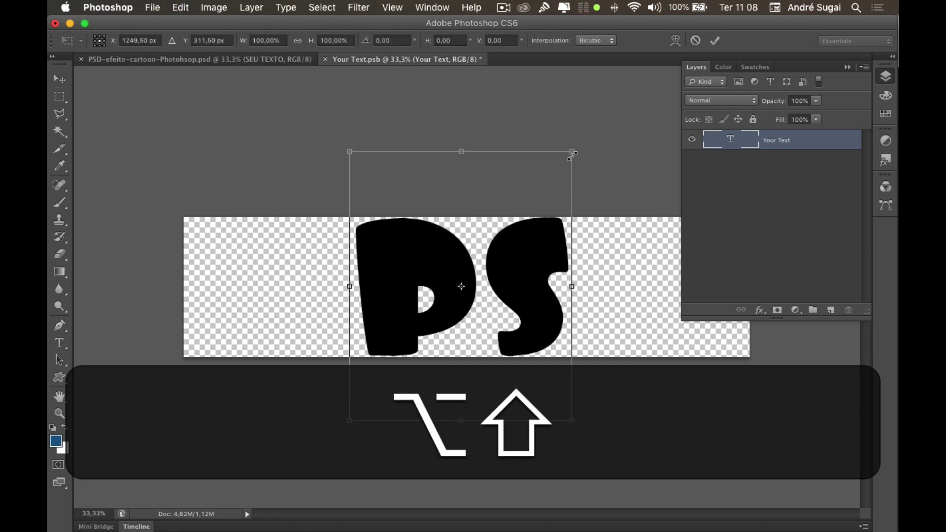
{"action": "mouse_move", "coordinate": [568, 190]}
{"action": "left_mouse_down"}
{"action": "mouse_move", "coordinate": [536, 181]}
{"action": "mouse_move", "coordinate": [492, 213]}
{"action": "mouse_move", "coordinate": [582, 169]}
{"action": "left_mouse_up"}
{"action": "key", "text": "Return"}
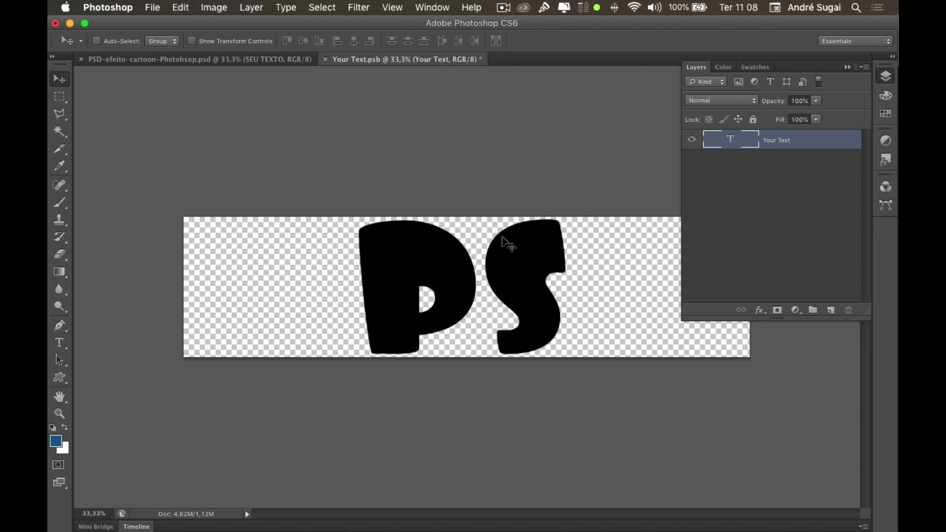
- Close Your Text.psb, saving its changes so the main PSD shows PS
{"action": "left_click", "coordinate": [325, 59]}
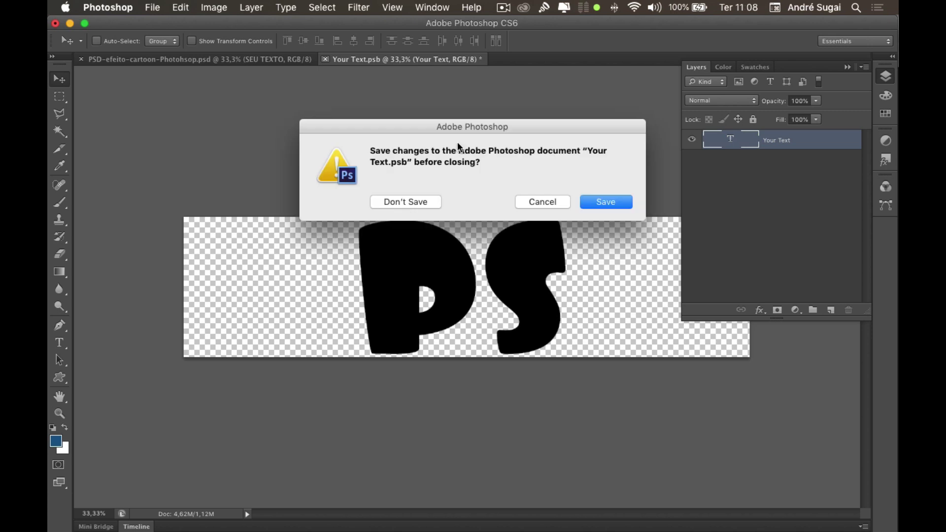
{"action": "left_click", "coordinate": [606, 202]}
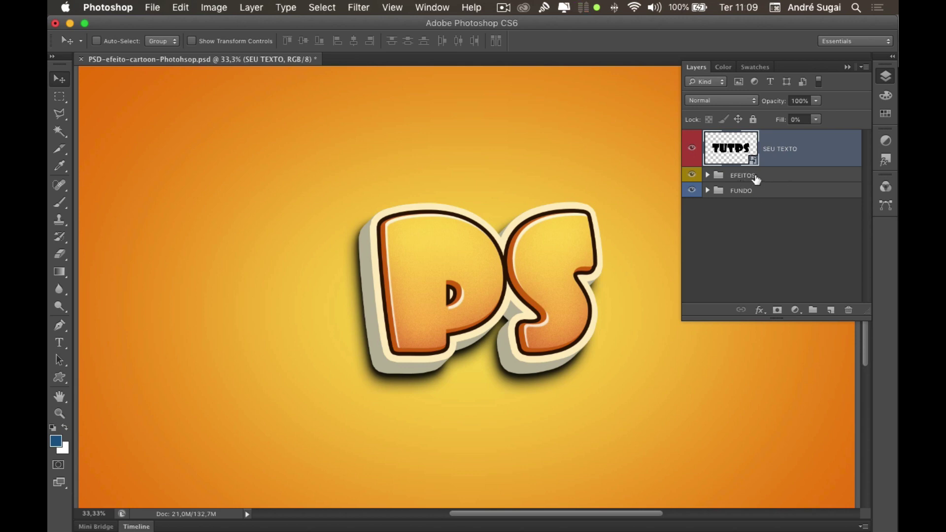
- Expand the EFEITOS and TEXTO groups, enlarge the Layers panel, and select Your Text copy 27
{"action": "left_click", "coordinate": [708, 176]}
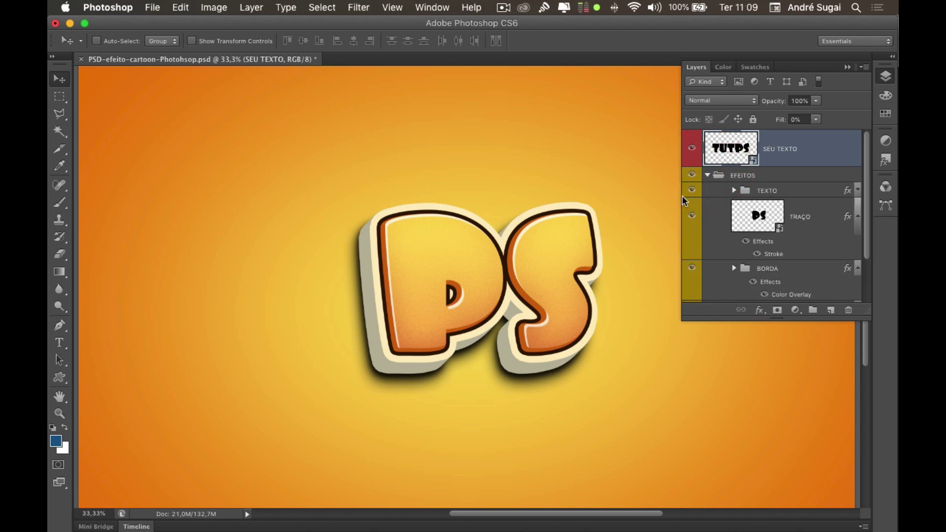
{"action": "left_click", "coordinate": [659, 202]}
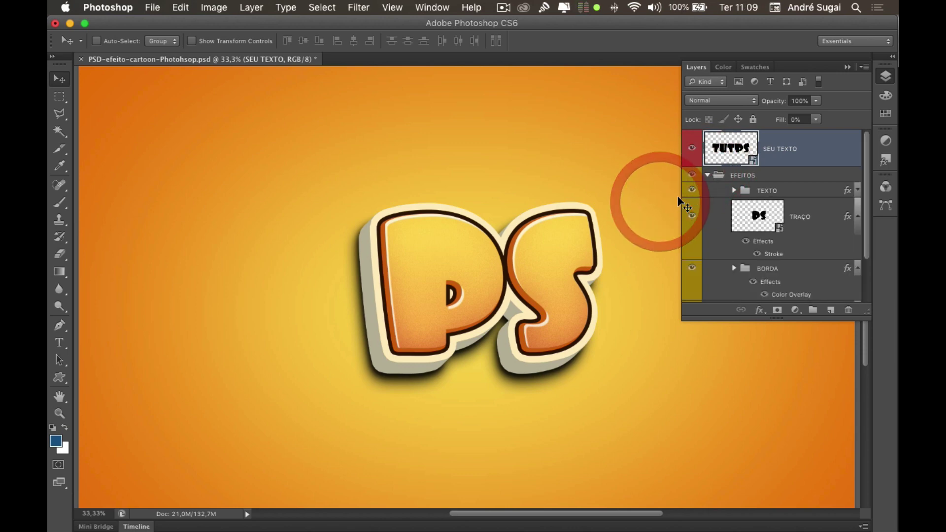
{"action": "left_click_drag", "start_coordinate": [683, 201], "coordinate": [620, 198]}
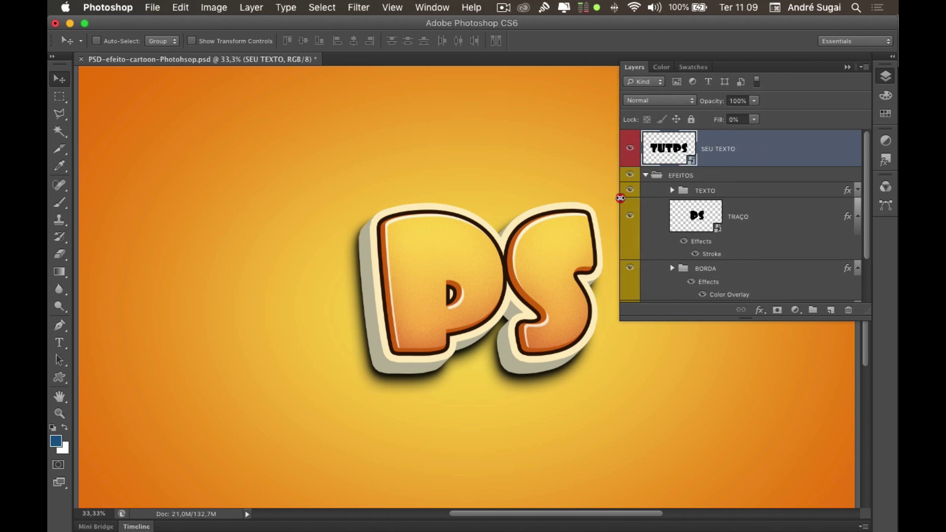
{"action": "left_click_drag", "start_coordinate": [868, 321], "coordinate": [858, 461]}
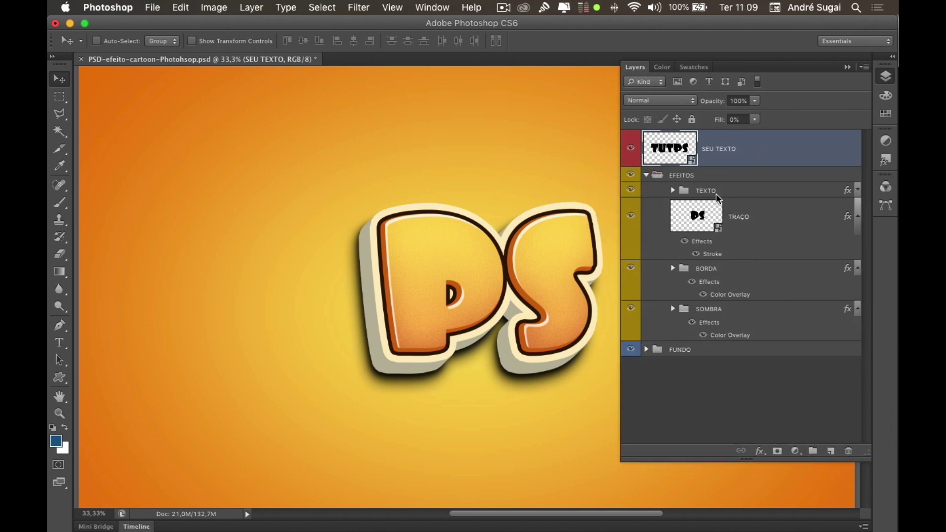
{"action": "left_click", "coordinate": [673, 190]}
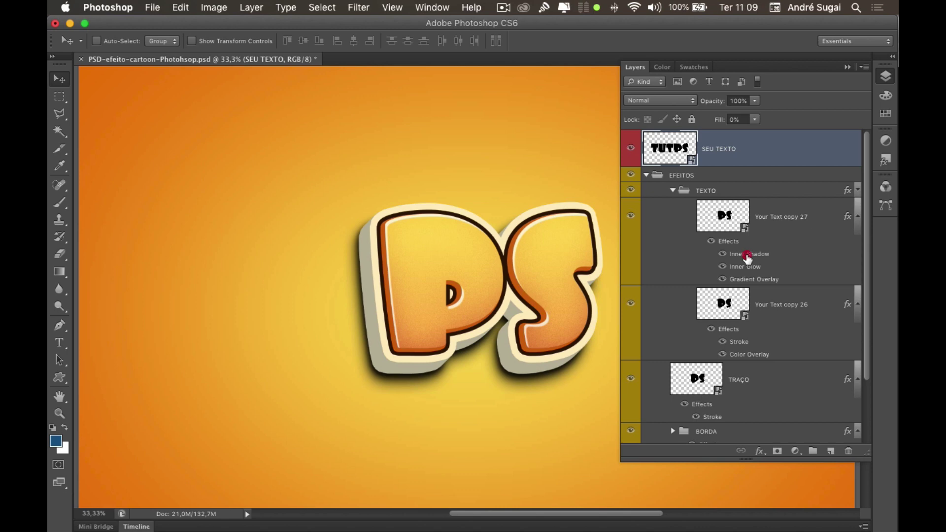
{"action": "left_click", "coordinate": [748, 258]}
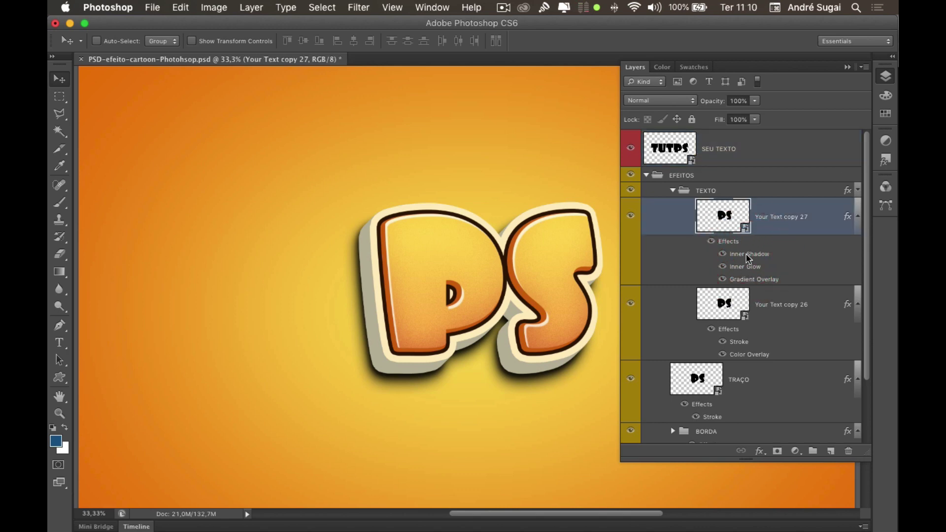
{"action": "double_click", "coordinate": [749, 257]}
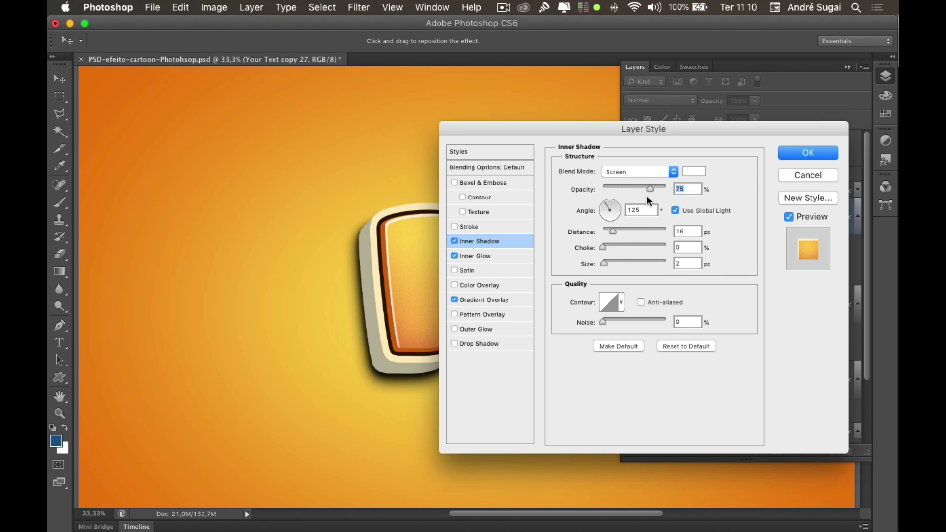
{"action": "left_click_drag", "start_coordinate": [613, 230], "coordinate": [630, 232]}
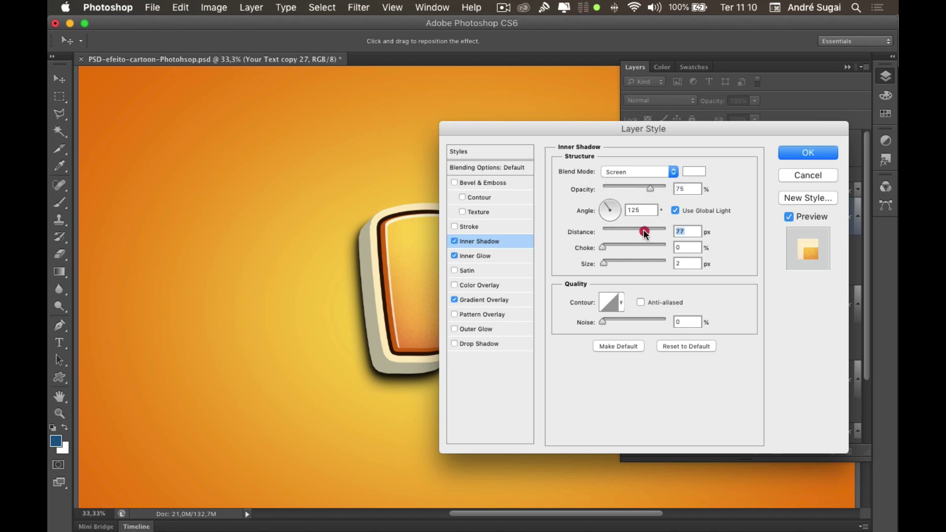
{"action": "left_click_drag", "start_coordinate": [630, 233], "coordinate": [625, 232]}
{"action": "left_click", "coordinate": [796, 173]}
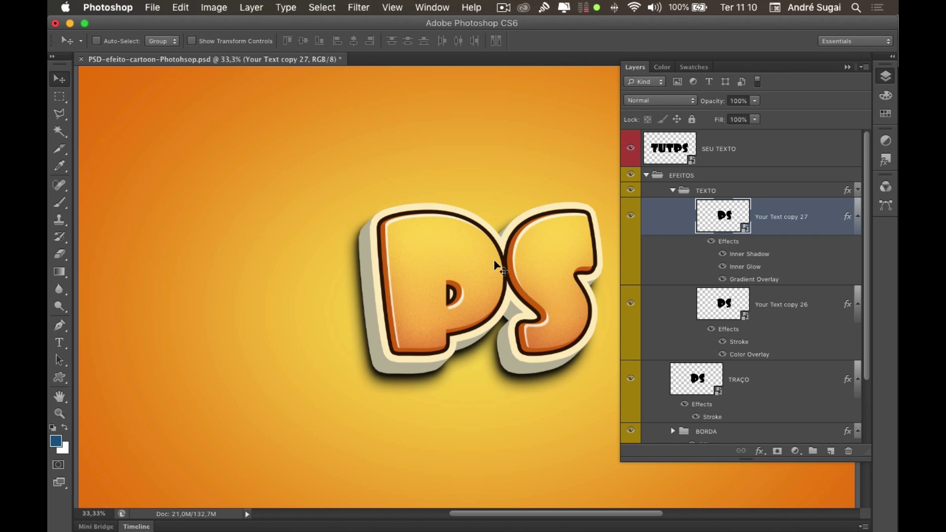
- Collapse and re-expand the Your Text copy 27 and 26 effects, then select TRAÇO
{"action": "scroll", "coordinate": [503, 306], "scroll_direction": "left", "scroll_amount": 2}
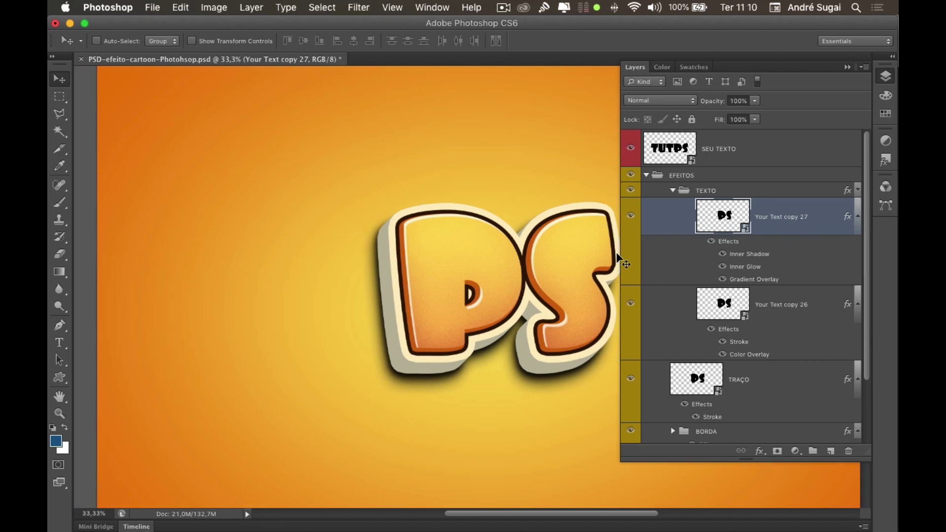
{"action": "scroll", "coordinate": [573, 257], "scroll_direction": "right", "scroll_amount": 4}
{"action": "scroll", "coordinate": [573, 258], "scroll_direction": "right", "scroll_amount": 1}
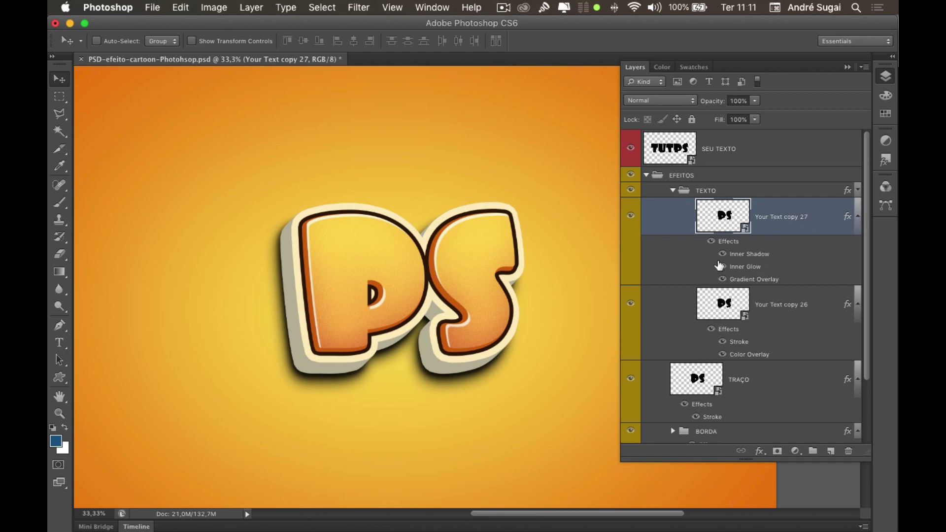
{"action": "left_click", "coordinate": [857, 218]}
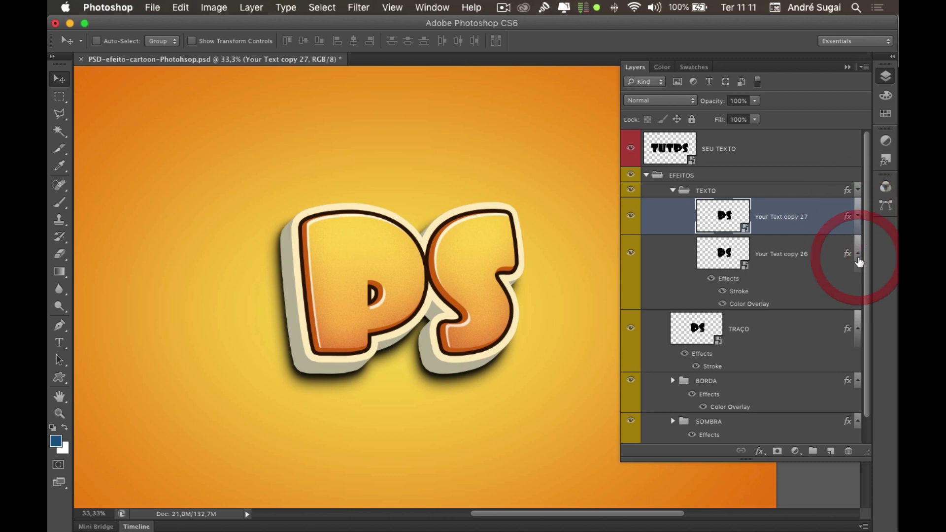
{"action": "left_click", "coordinate": [859, 260]}
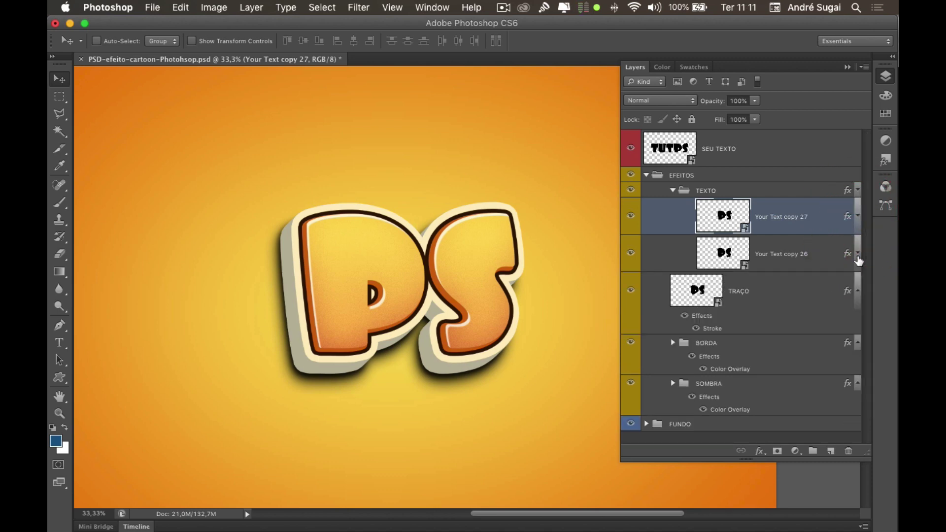
{"action": "left_click", "coordinate": [858, 218]}
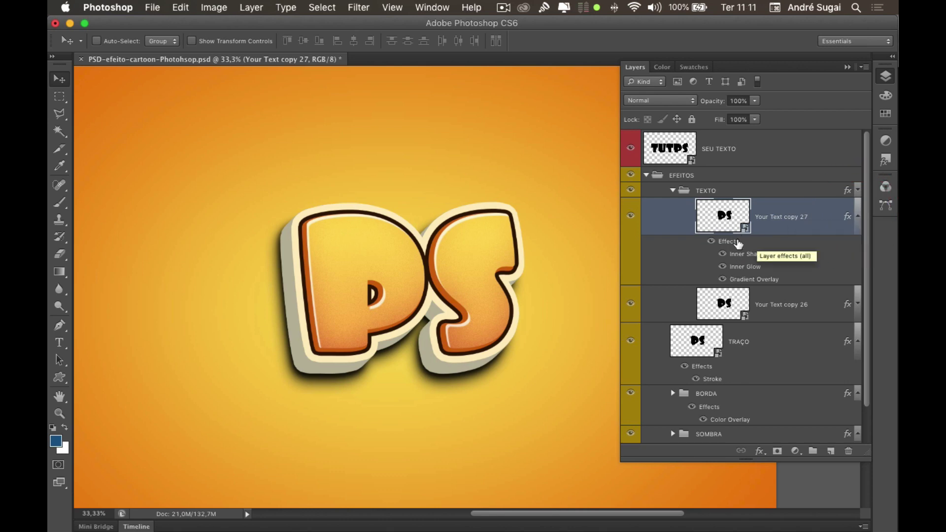
{"action": "left_click", "coordinate": [857, 304]}
{"action": "scroll", "coordinate": [768, 316], "scroll_direction": "down", "scroll_amount": 3}
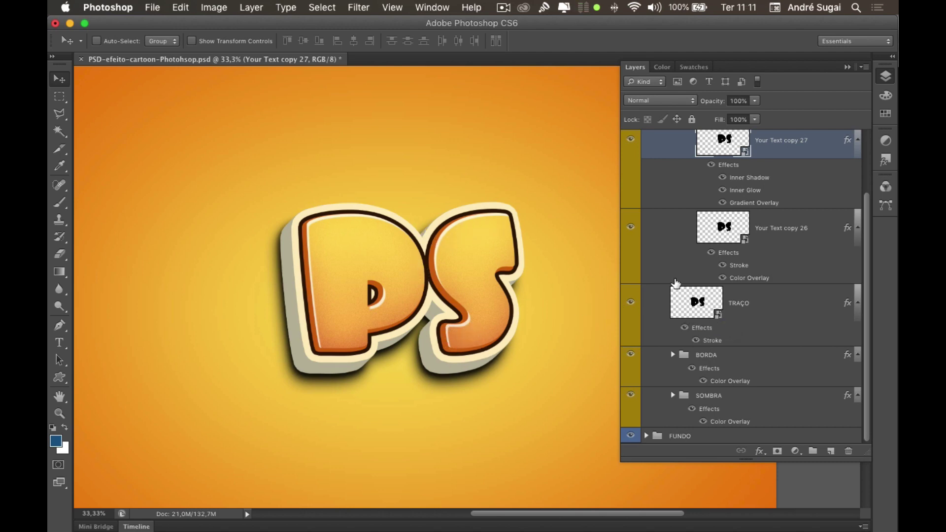
{"action": "left_click", "coordinate": [718, 344]}
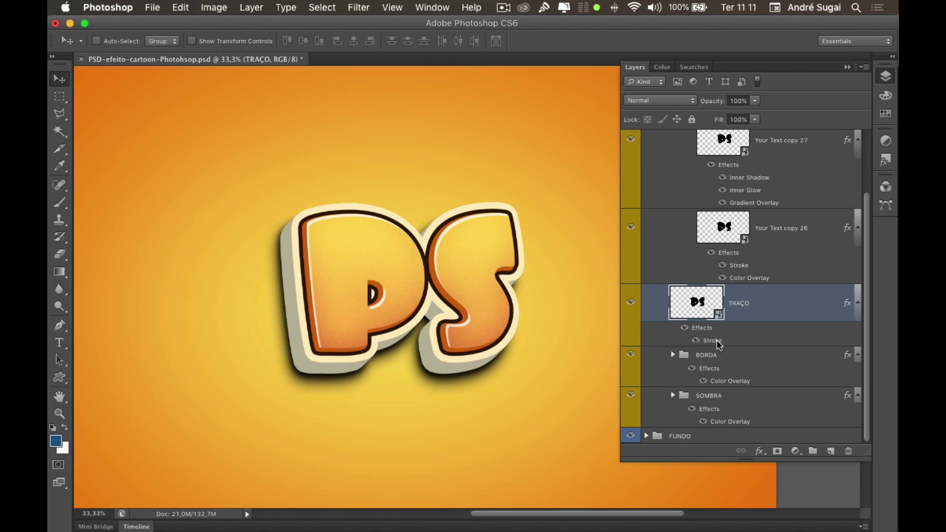
- Open TRAÇO's Stroke settings, preview a red stroke colour, then cancel to keep cream
{"action": "double_click", "coordinate": [717, 341]}
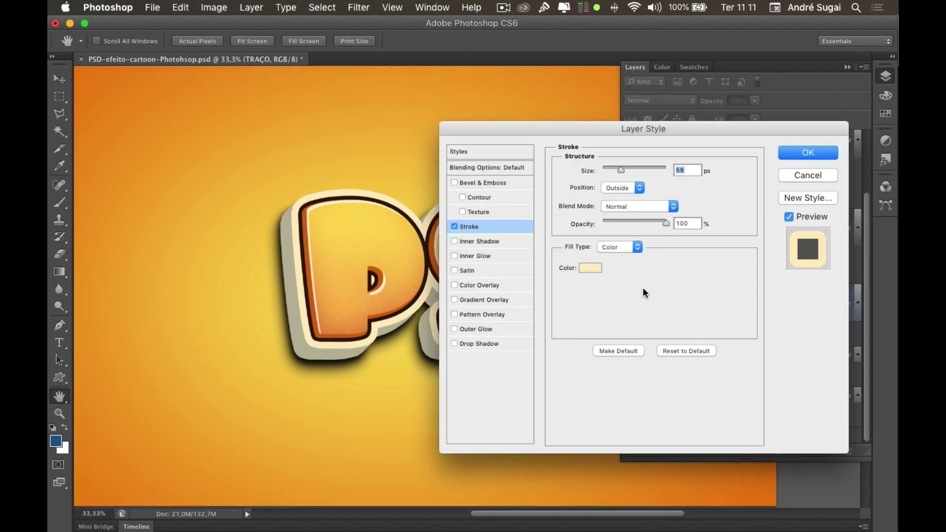
{"action": "left_click_drag", "start_coordinate": [548, 123], "coordinate": [598, 98]}
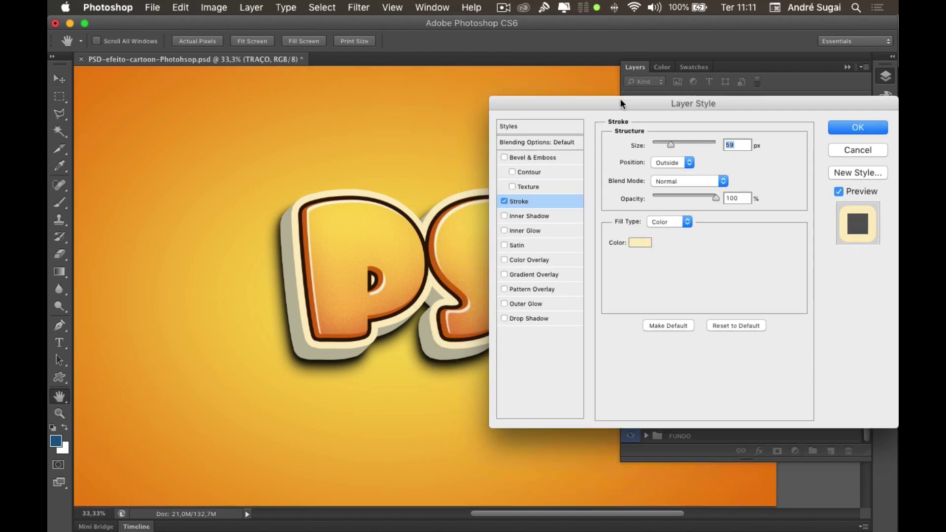
{"action": "left_click", "coordinate": [637, 245]}
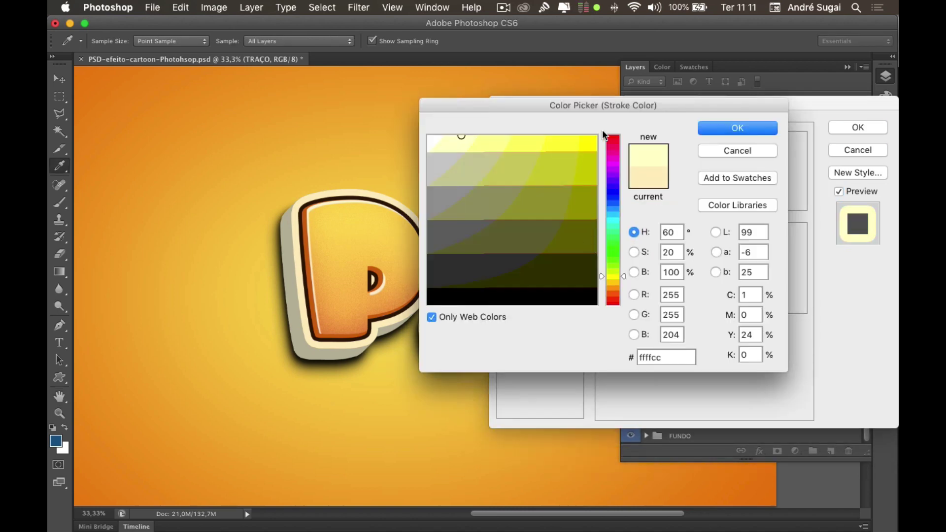
{"action": "left_click", "coordinate": [616, 142]}
{"action": "left_click", "coordinate": [615, 143]}
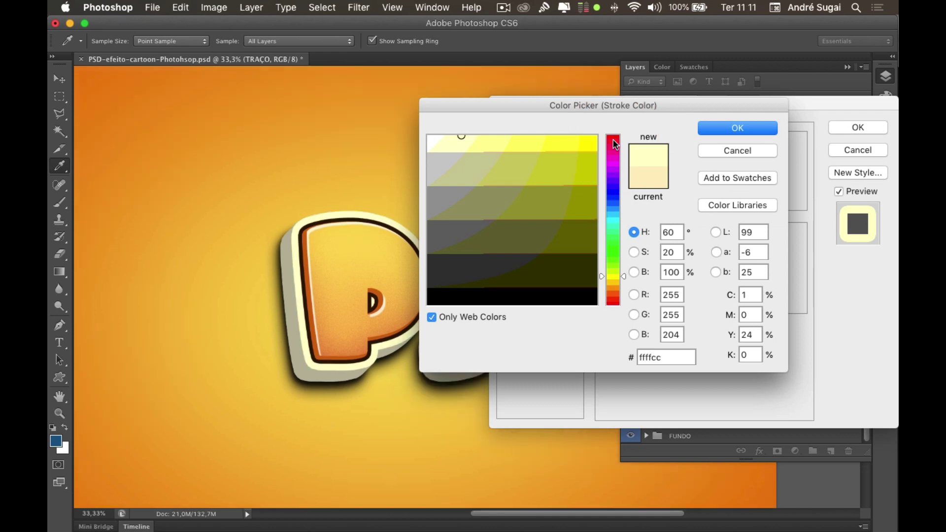
{"action": "left_click", "coordinate": [614, 143]}
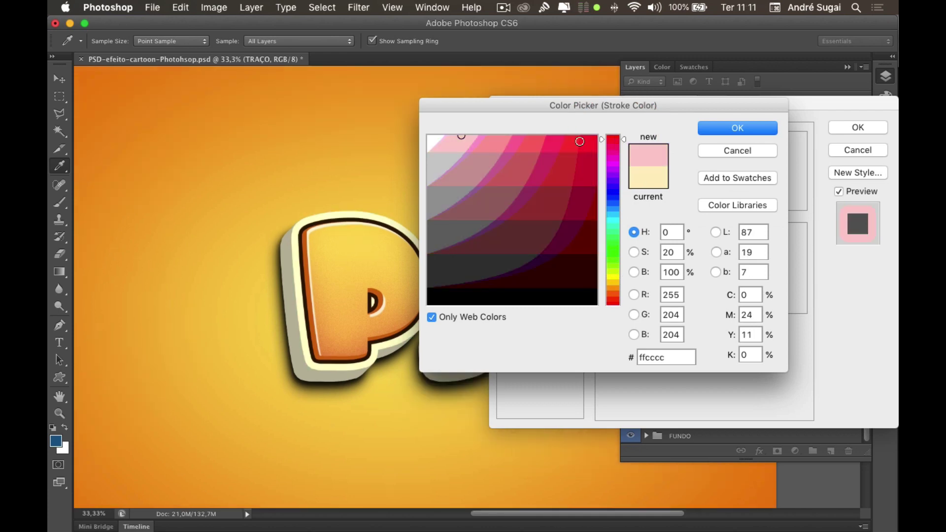
{"action": "left_click", "coordinate": [590, 140]}
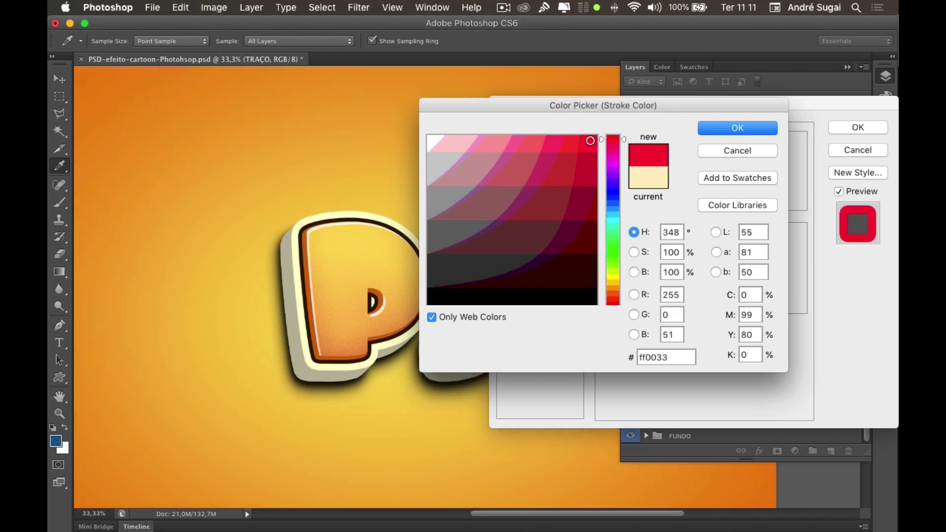
{"action": "left_click", "coordinate": [738, 129]}
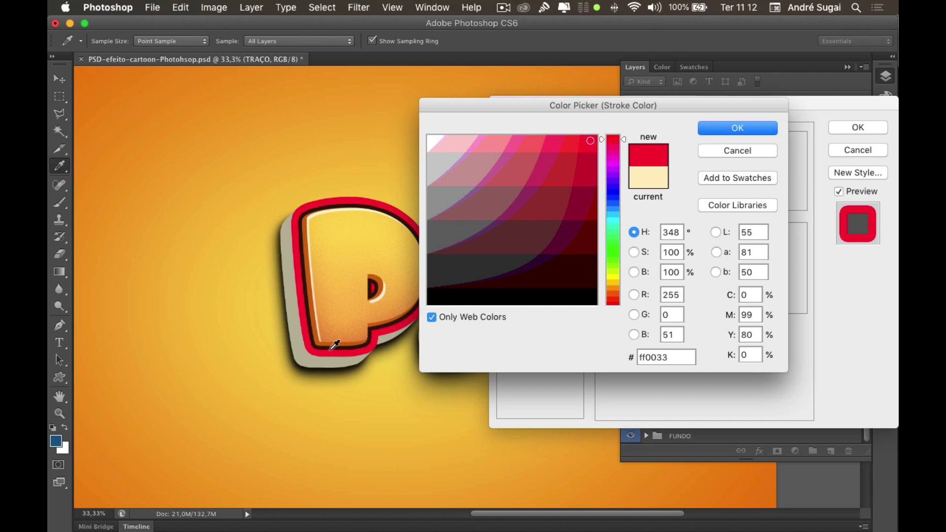
{"action": "left_click", "coordinate": [722, 150]}
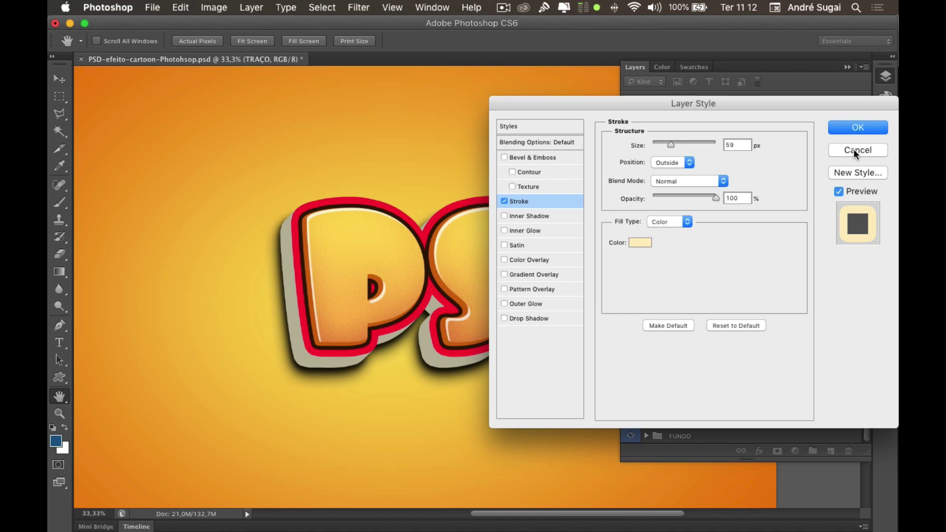
- Cancel the Layer Style dialog and expand BORDA to show Depth_1, Depth_+ and Develop
{"action": "left_click", "coordinate": [854, 151]}
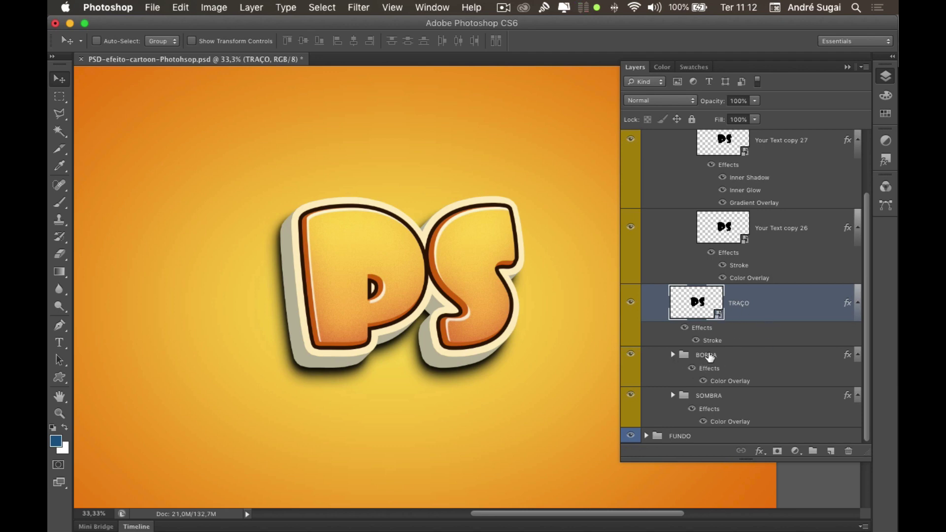
{"action": "left_click", "coordinate": [673, 356]}
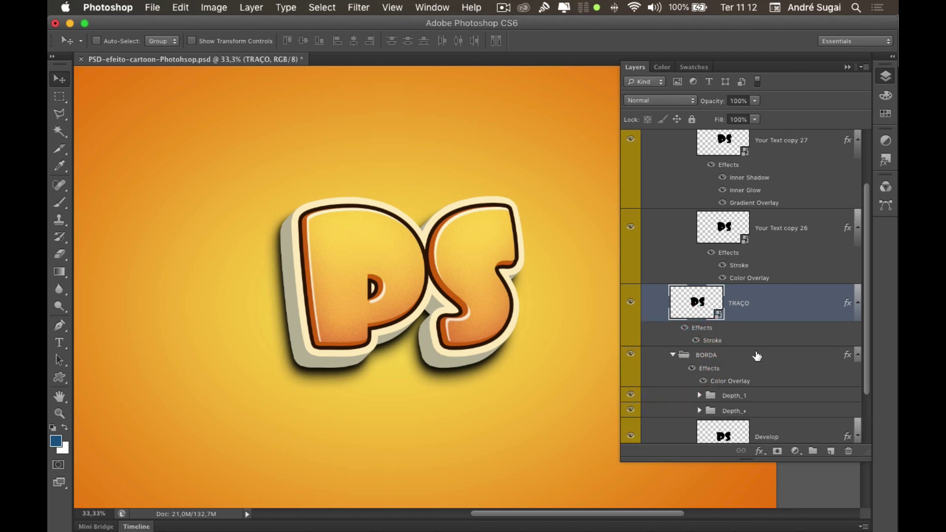
{"action": "scroll", "coordinate": [756, 354], "scroll_direction": "down", "scroll_amount": 2}
{"action": "scroll", "coordinate": [756, 355], "scroll_direction": "down", "scroll_amount": 3}
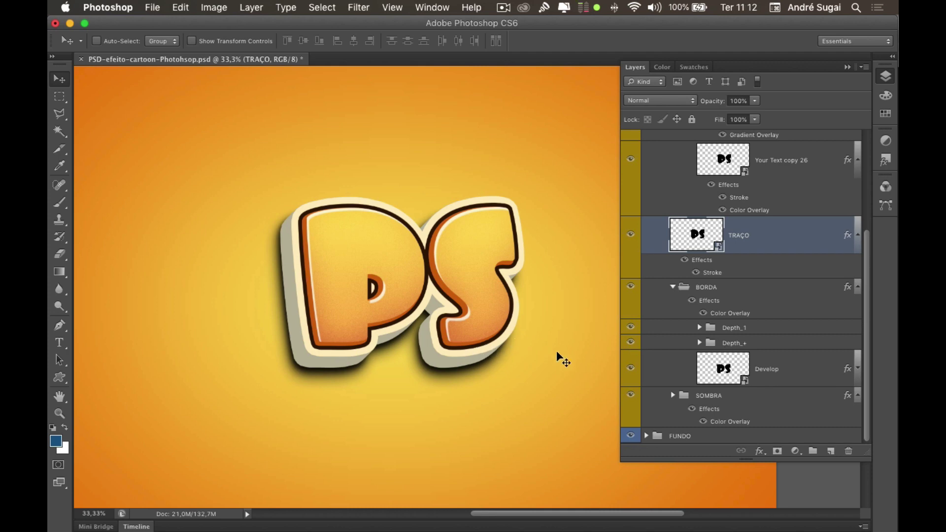
- Expand the Depth_1 and Depth_+ folders to reveal the Develop copy layers
{"action": "left_click", "coordinate": [699, 328]}
{"action": "scroll", "coordinate": [728, 330], "scroll_direction": "down", "scroll_amount": 5}
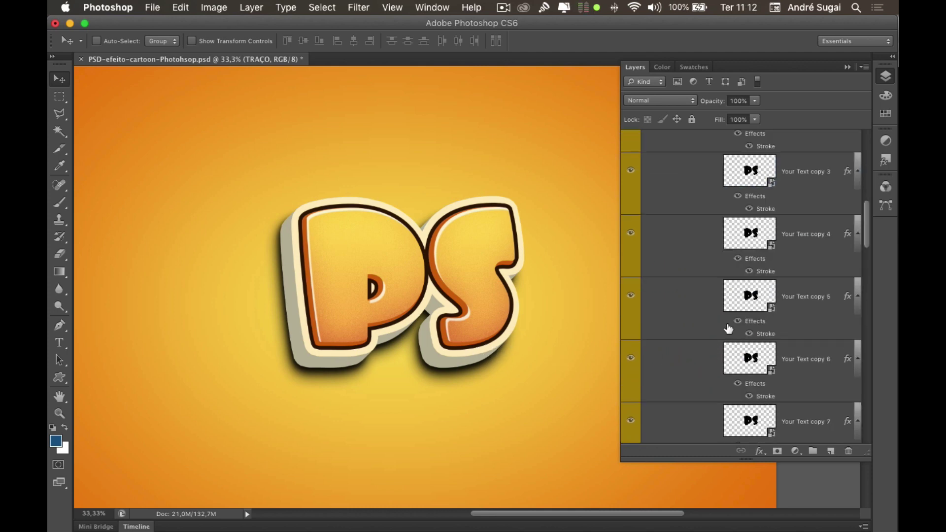
{"action": "scroll", "coordinate": [728, 329], "scroll_direction": "down", "scroll_amount": 5}
{"action": "scroll", "coordinate": [728, 329], "scroll_direction": "down", "scroll_amount": 3}
{"action": "scroll", "coordinate": [729, 330], "scroll_direction": "down", "scroll_amount": 5}
{"action": "scroll", "coordinate": [728, 330], "scroll_direction": "down", "scroll_amount": 5}
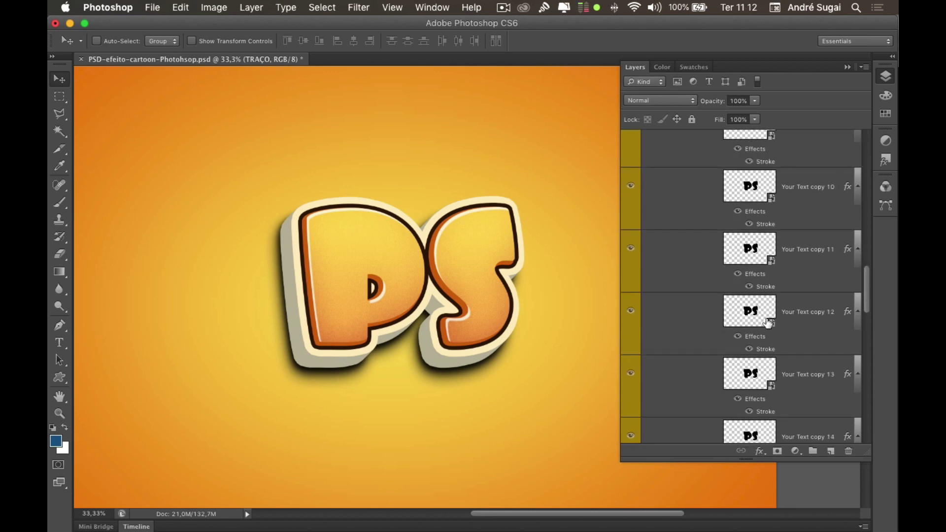
{"action": "scroll", "coordinate": [760, 345], "scroll_direction": "down", "scroll_amount": 3}
{"action": "scroll", "coordinate": [759, 345], "scroll_direction": "down", "scroll_amount": 3}
{"action": "scroll", "coordinate": [759, 345], "scroll_direction": "down", "scroll_amount": 3}
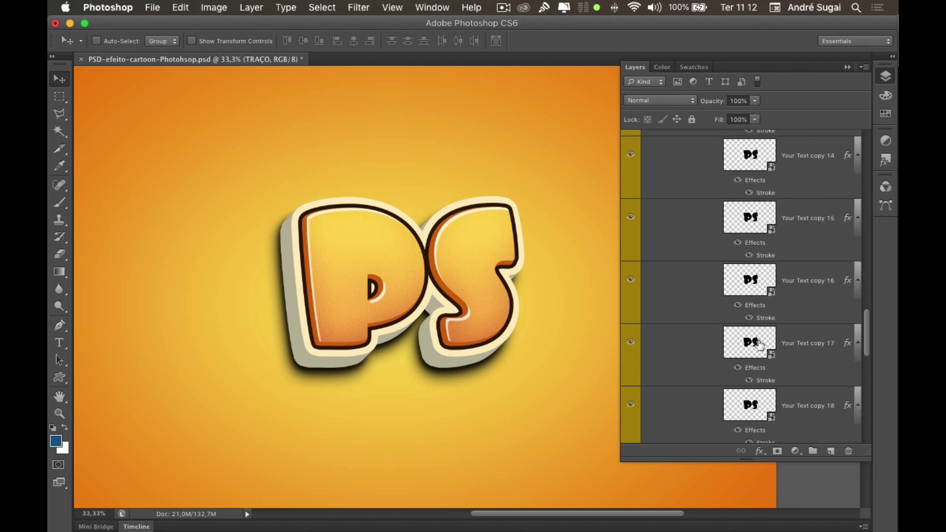
{"action": "scroll", "coordinate": [760, 345], "scroll_direction": "down", "scroll_amount": 3}
{"action": "scroll", "coordinate": [759, 345], "scroll_direction": "down", "scroll_amount": 5}
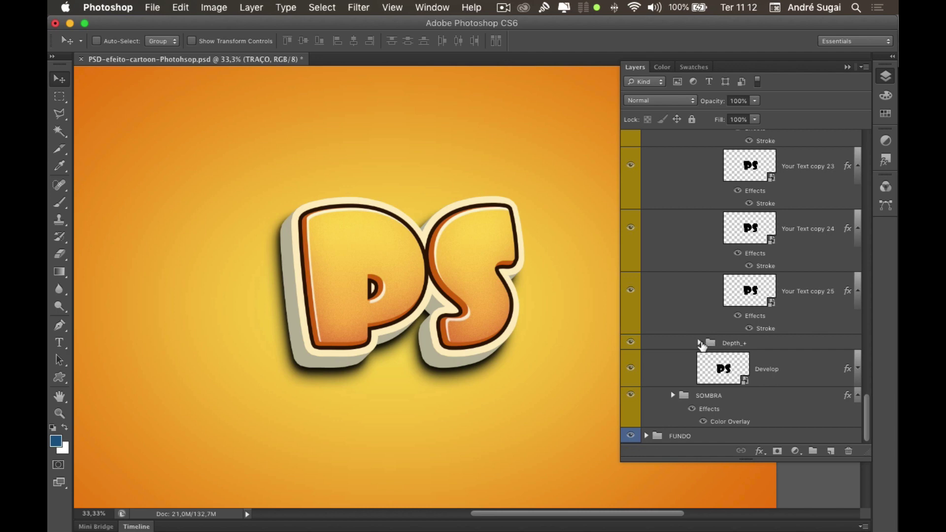
{"action": "left_click", "coordinate": [700, 342]}
{"action": "scroll", "coordinate": [756, 331], "scroll_direction": "down", "scroll_amount": 6}
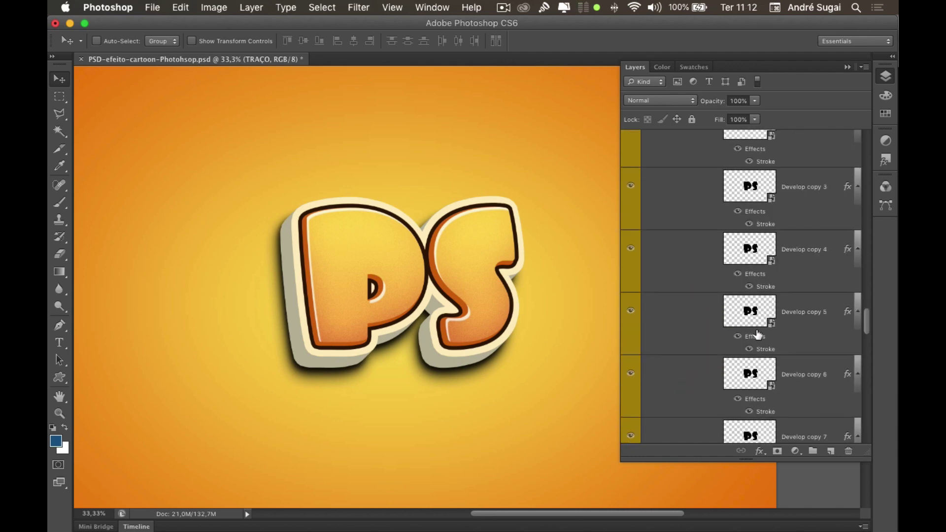
{"action": "scroll", "coordinate": [757, 334], "scroll_direction": "down", "scroll_amount": 5}
{"action": "scroll", "coordinate": [758, 334], "scroll_direction": "down", "scroll_amount": 3}
{"action": "scroll", "coordinate": [758, 334], "scroll_direction": "down", "scroll_amount": 3}
{"action": "scroll", "coordinate": [758, 334], "scroll_direction": "down", "scroll_amount": 3}
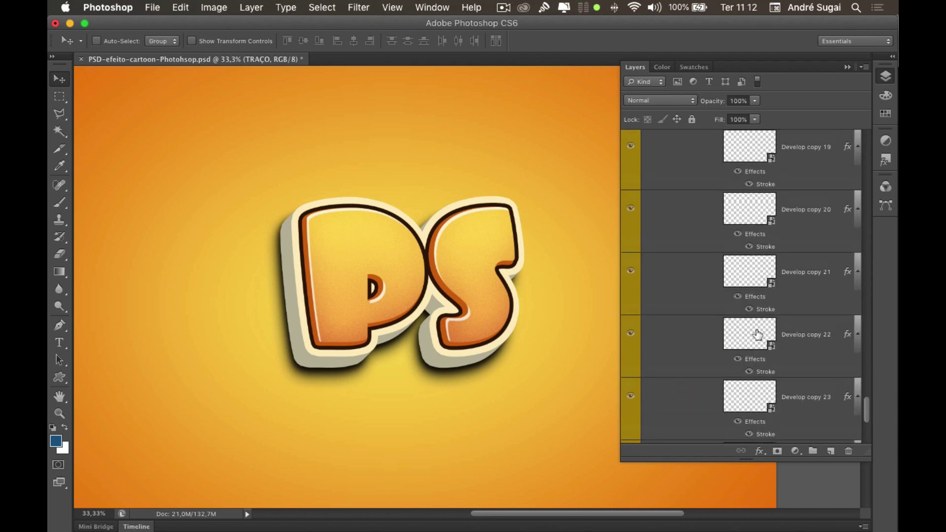
{"action": "scroll", "coordinate": [758, 334], "scroll_direction": "down", "scroll_amount": 3}
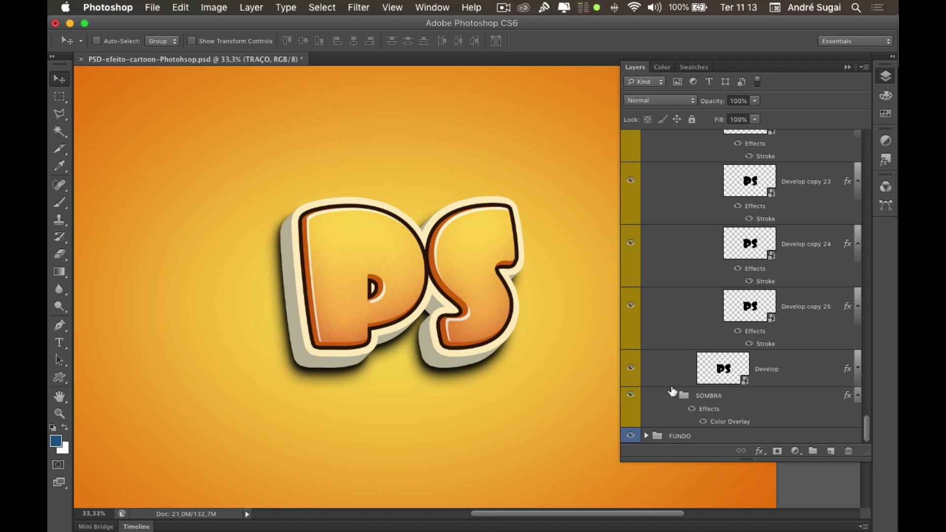
- Expand the SOMBRA group to list Shadow 3, Shadow 2 and Shadow 1
{"action": "left_click", "coordinate": [673, 395]}
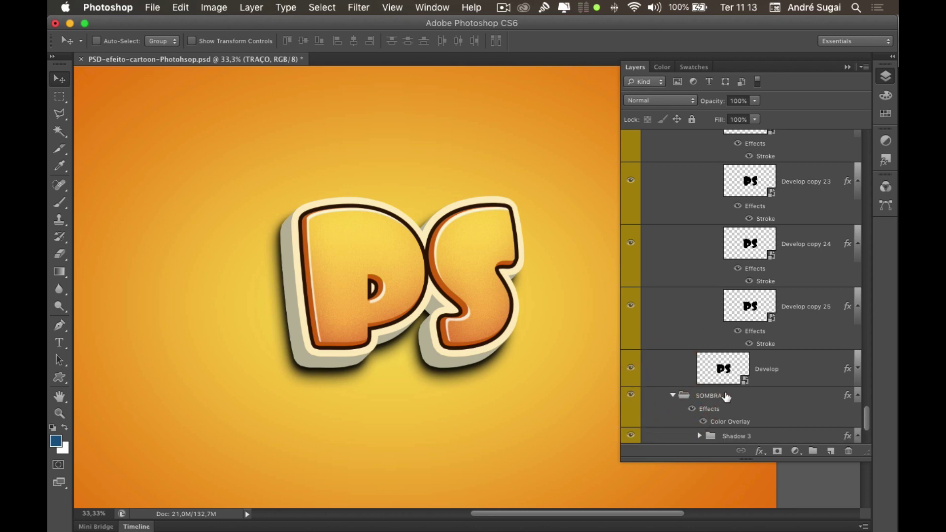
{"action": "scroll", "coordinate": [727, 394], "scroll_direction": "down", "scroll_amount": 1}
{"action": "scroll", "coordinate": [727, 395], "scroll_direction": "down", "scroll_amount": 5}
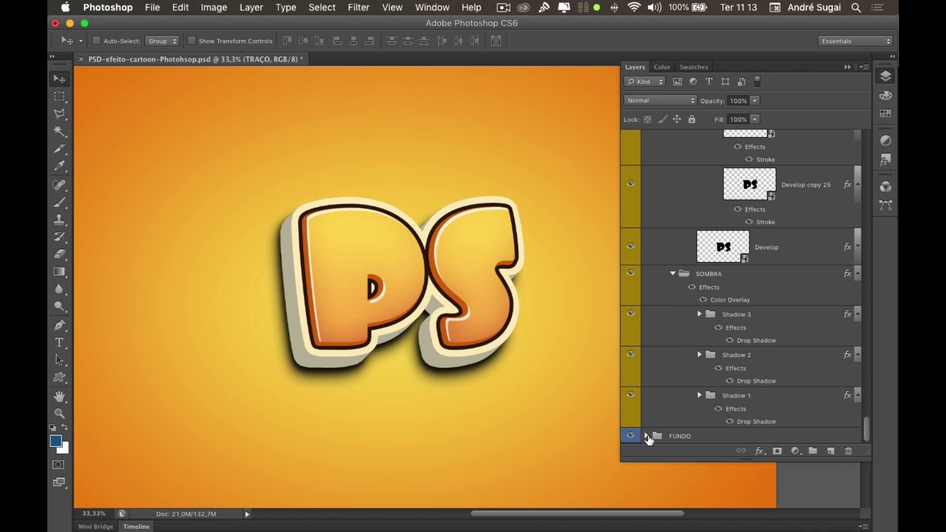
- Expand the FUNDO group and select its Color Fill 1 layer beneath Ellipse 1
{"action": "left_click", "coordinate": [646, 436]}
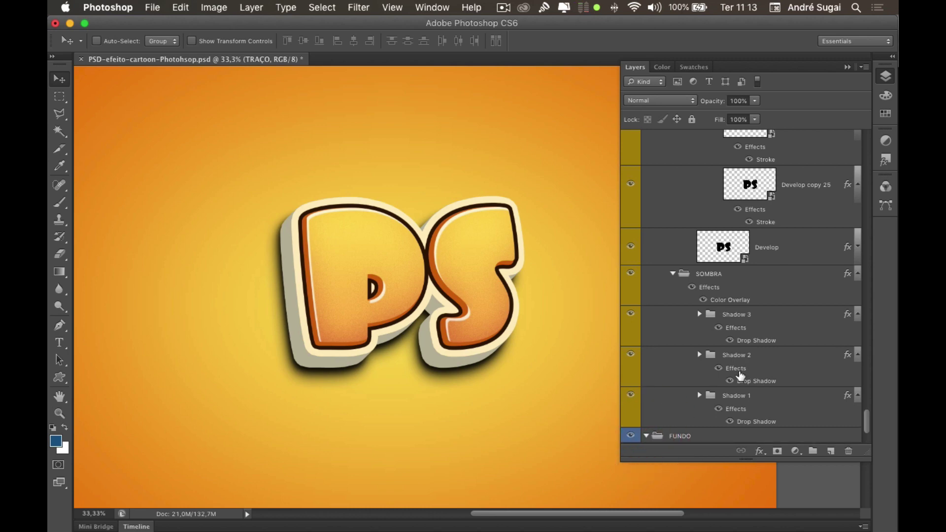
{"action": "scroll", "coordinate": [738, 374], "scroll_direction": "down", "scroll_amount": 3}
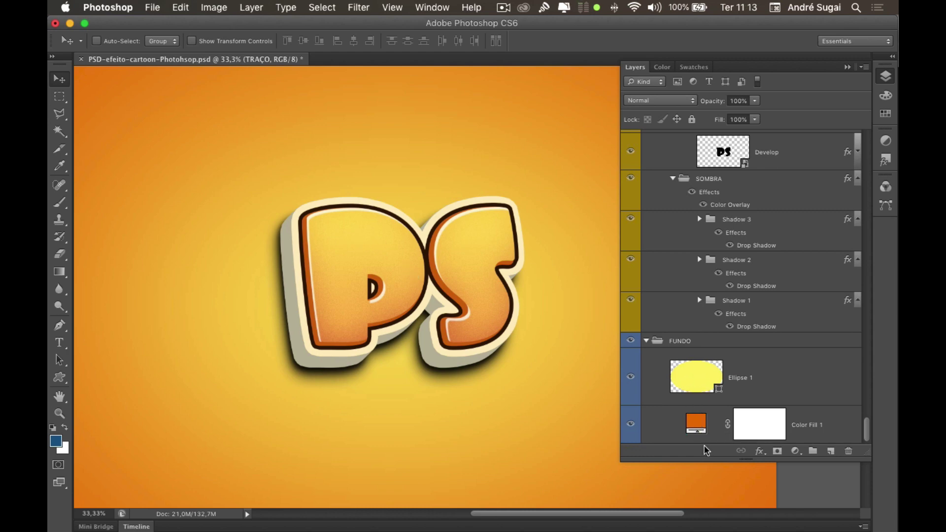
{"action": "left_click", "coordinate": [698, 428]}
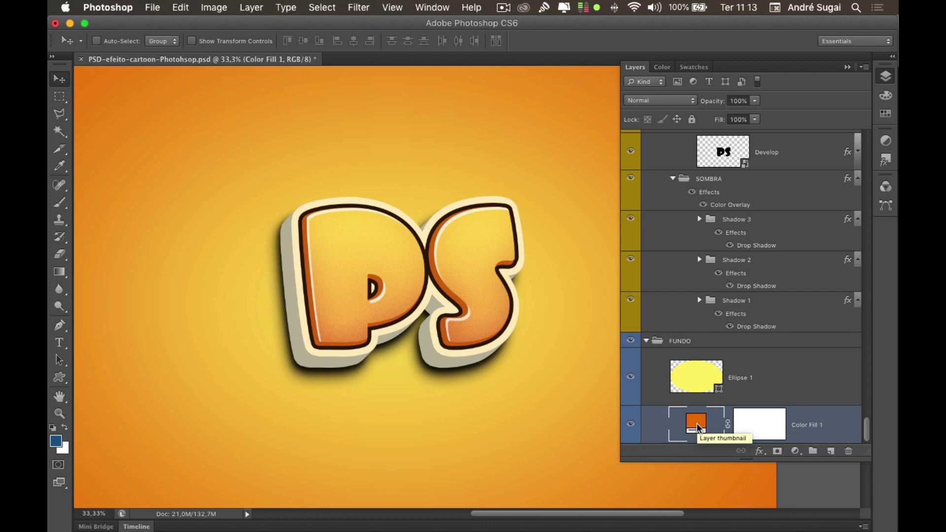
{"action": "double_click", "coordinate": [698, 427]}
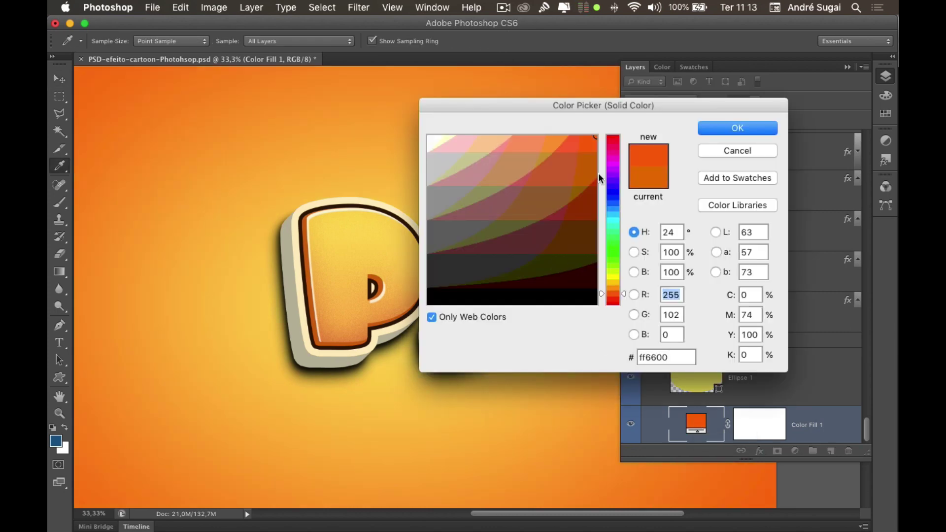
{"action": "left_click", "coordinate": [617, 186]}
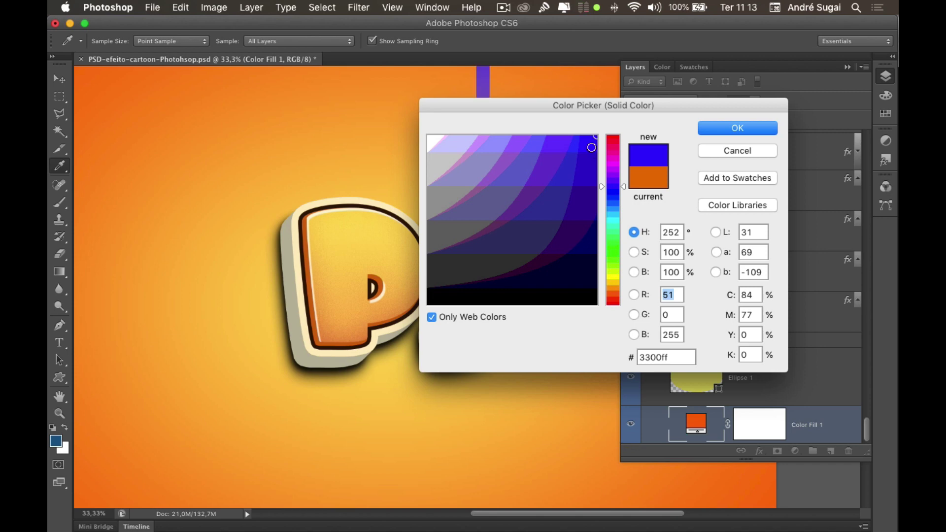
{"action": "left_click", "coordinate": [592, 146]}
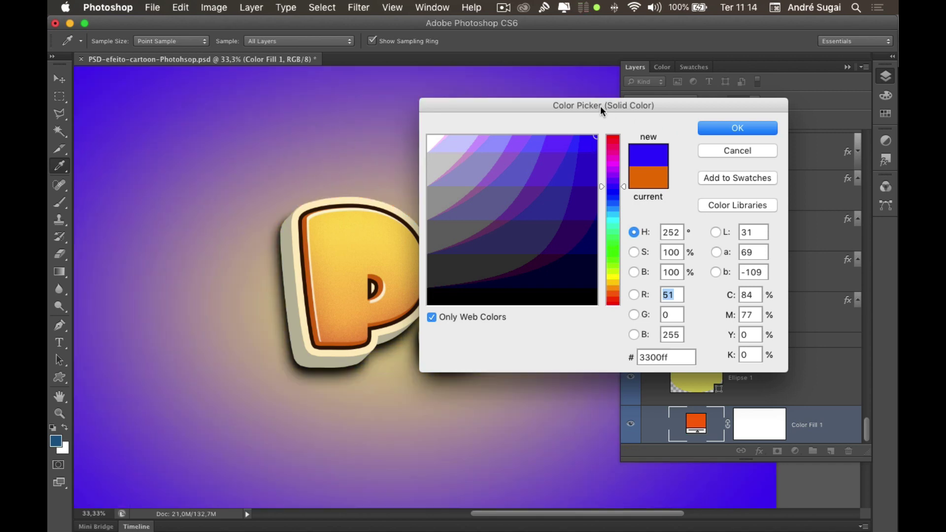
{"action": "mouse_move", "coordinate": [599, 104]}
{"action": "left_mouse_down"}
{"action": "mouse_move", "coordinate": [741, 161]}
{"action": "mouse_move", "coordinate": [670, 134]}
{"action": "left_mouse_up"}
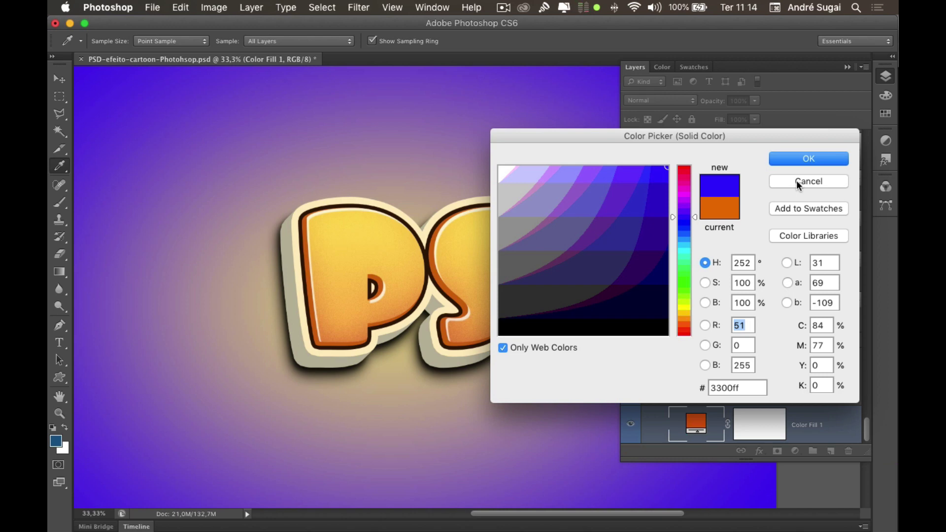
{"action": "left_click", "coordinate": [797, 181]}
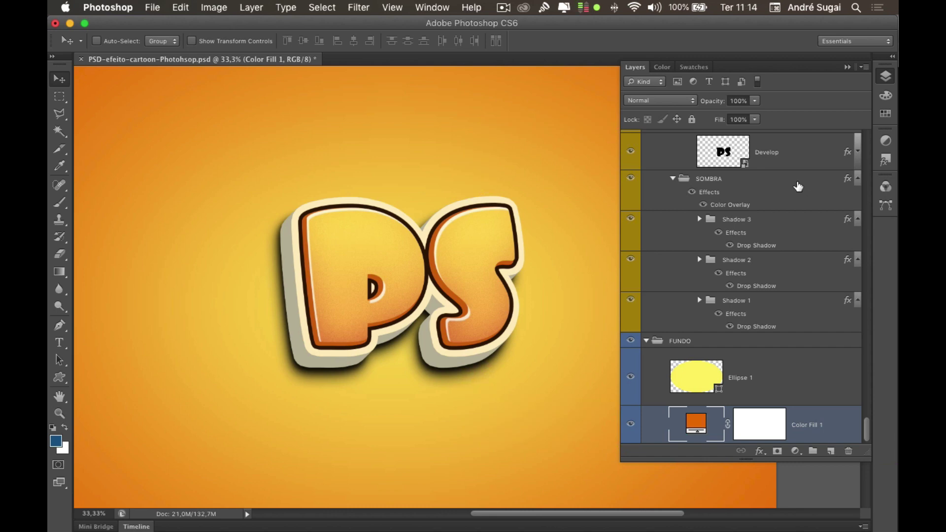
- Collapse the Layers panel into the dock and centre the orange PS artwork on screen
{"action": "left_click", "coordinate": [847, 67]}
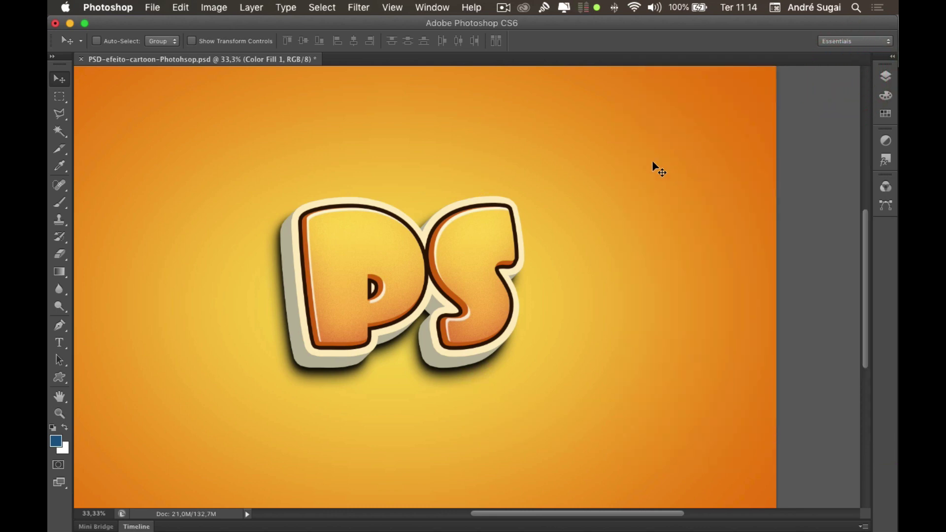
{"action": "scroll", "coordinate": [590, 187], "scroll_direction": "left", "scroll_amount": 5}
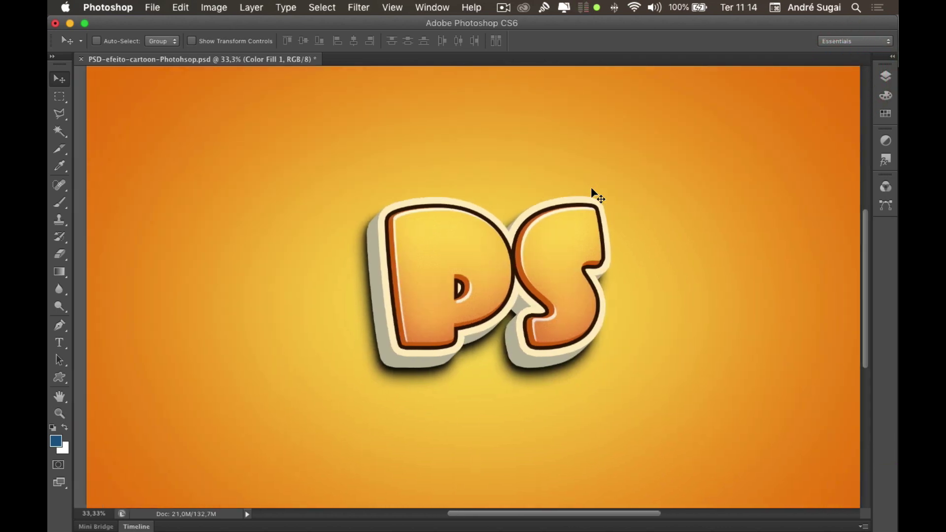
{"action": "scroll", "coordinate": [592, 189], "scroll_direction": "right", "scroll_amount": 2}
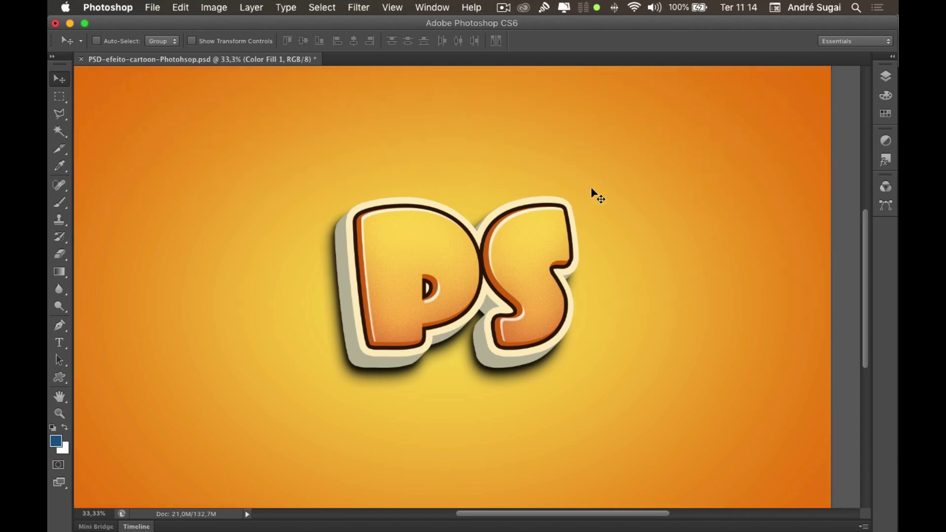
{"action": "scroll", "coordinate": [592, 188], "scroll_direction": "left", "scroll_amount": 2}
{"action": "scroll", "coordinate": [591, 188], "scroll_direction": "left", "scroll_amount": 2}
{"action": "scroll", "coordinate": [592, 188], "scroll_direction": "right", "scroll_amount": 2}
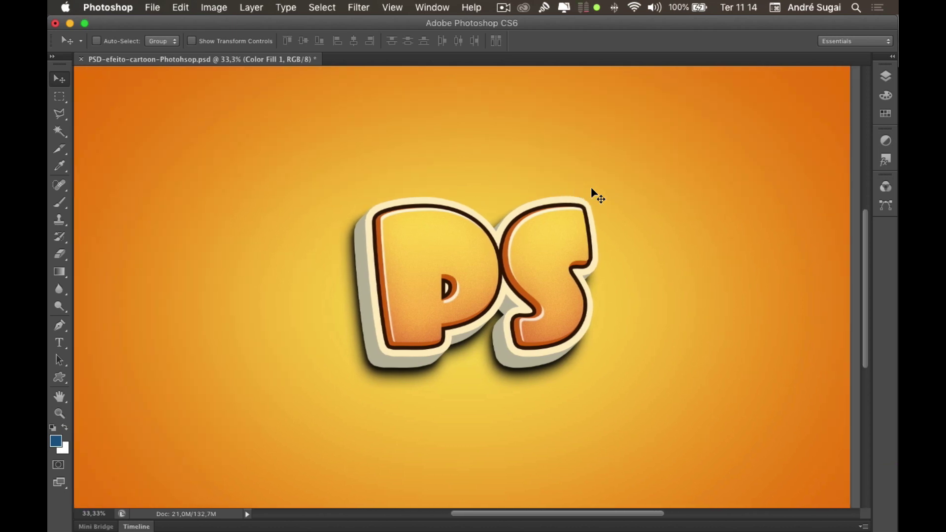
{"action": "scroll", "coordinate": [591, 188], "scroll_direction": "left", "scroll_amount": 2}
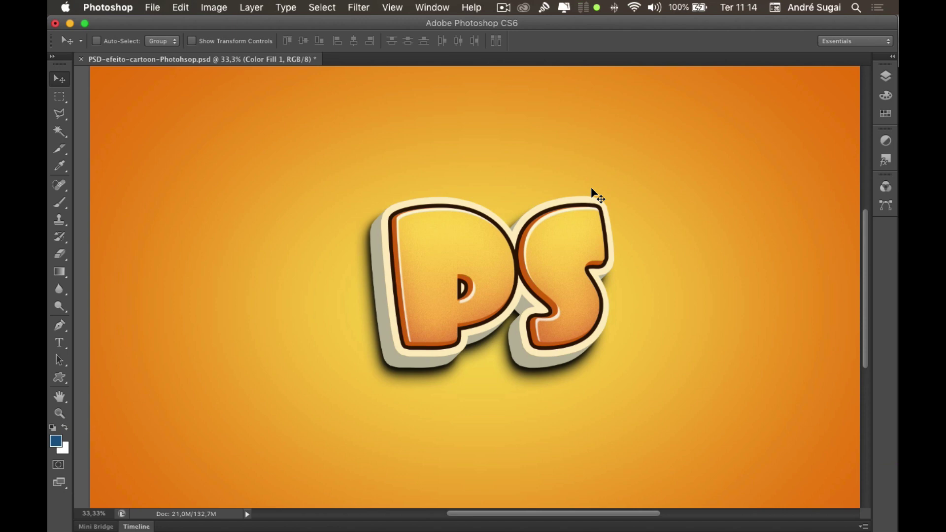
{"action": "scroll", "coordinate": [593, 197], "scroll_direction": "right", "scroll_amount": 3}
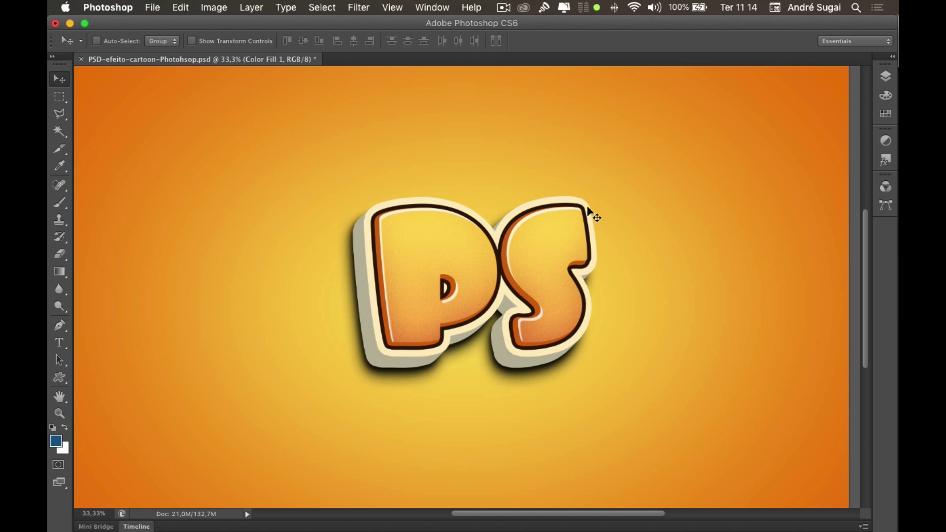
{"action": "scroll", "coordinate": [587, 207], "scroll_direction": "left", "scroll_amount": 3}
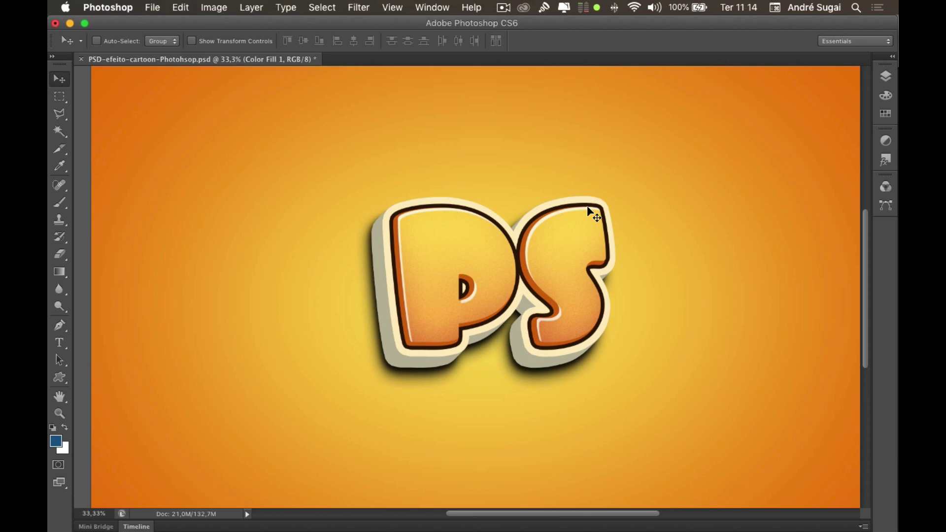
{"action": "scroll", "coordinate": [587, 207], "scroll_direction": "right", "scroll_amount": 3}
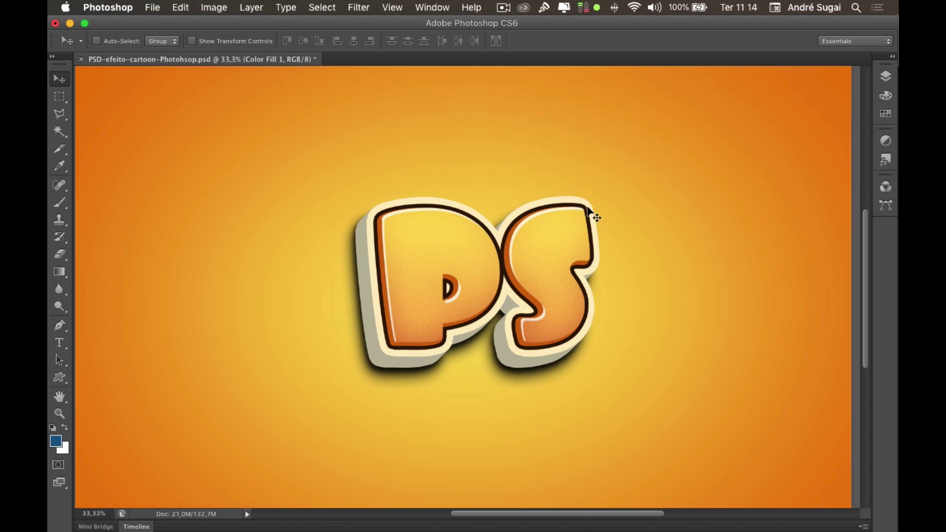